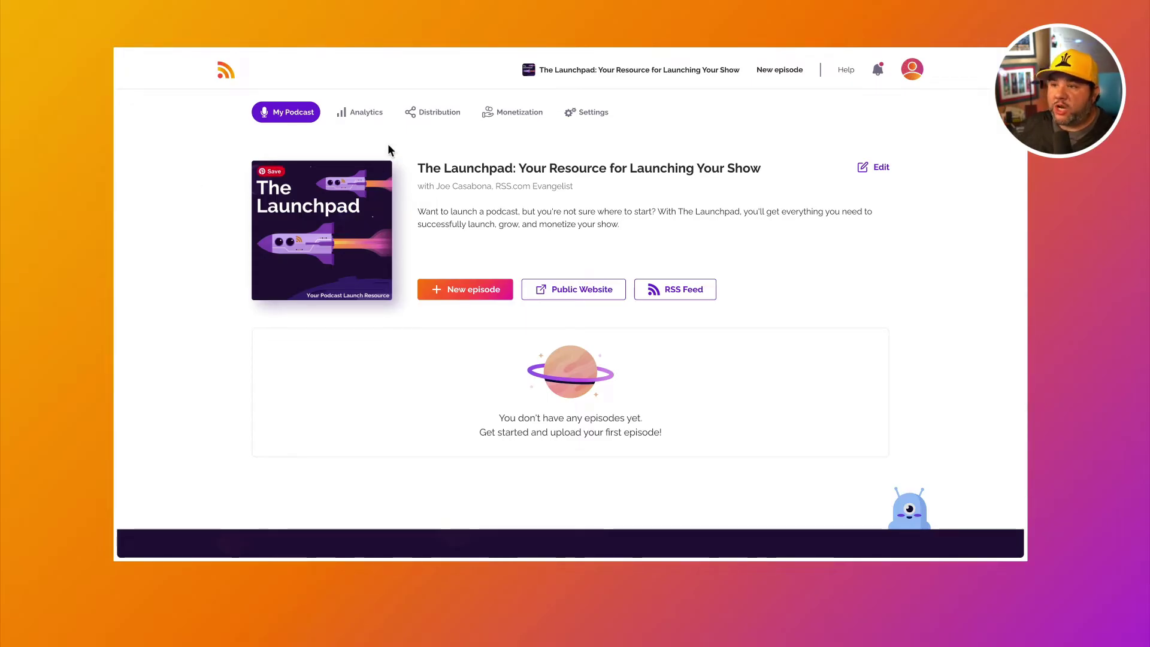
- Start a new episode titled 'Welcome to The Launchpad' with the notes 'Here's what you can expect from this new podcast-focused show.'
left_click(427, 117)
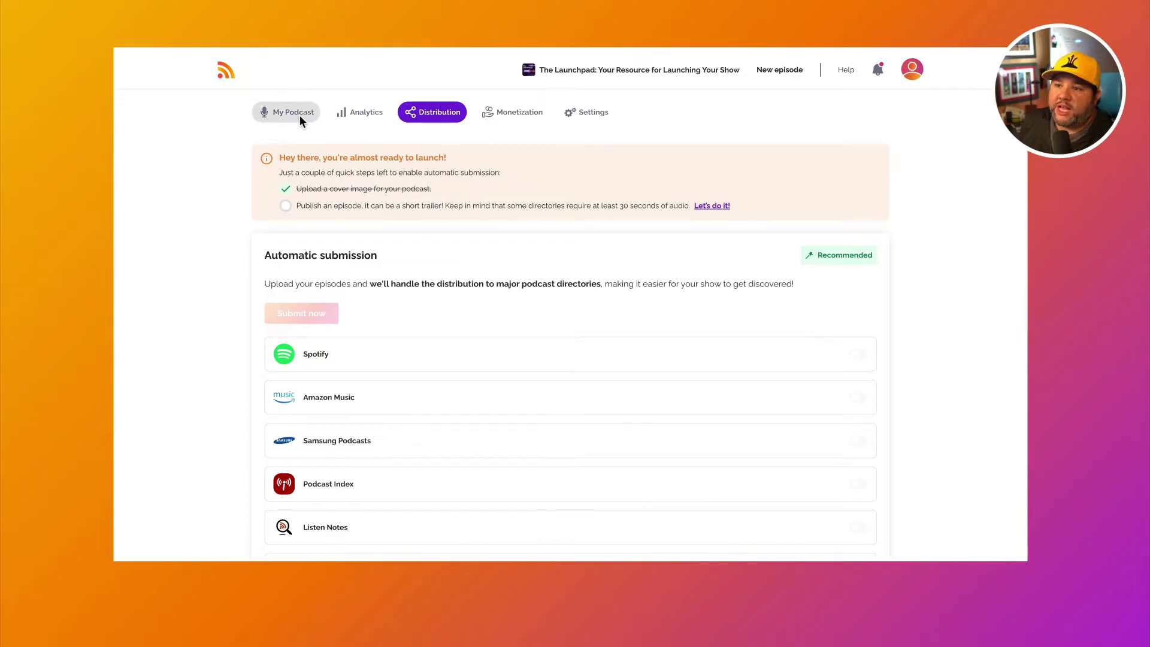
left_click(712, 207)
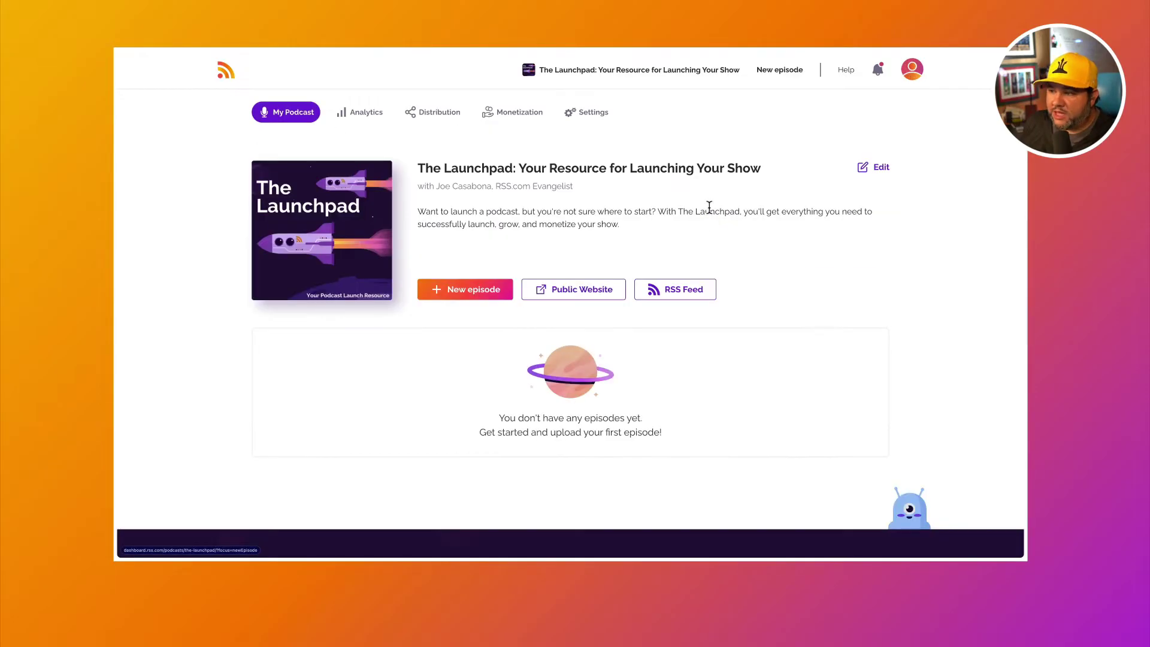
left_click(475, 294)
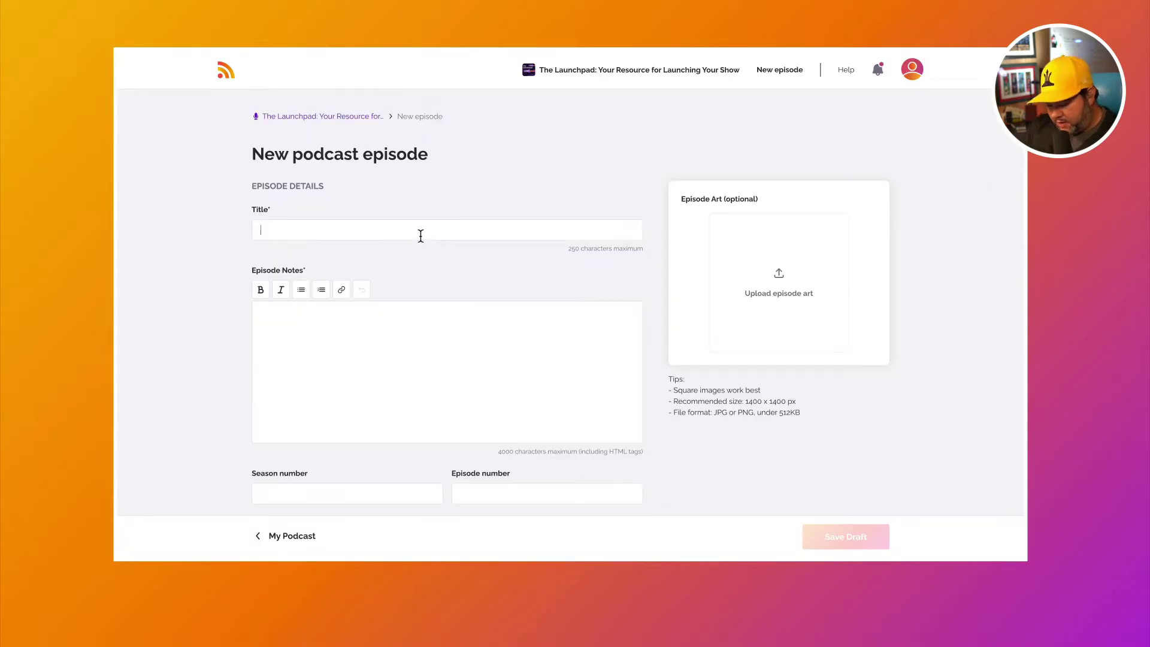
left_click(420, 235)
type("Welcome to ")
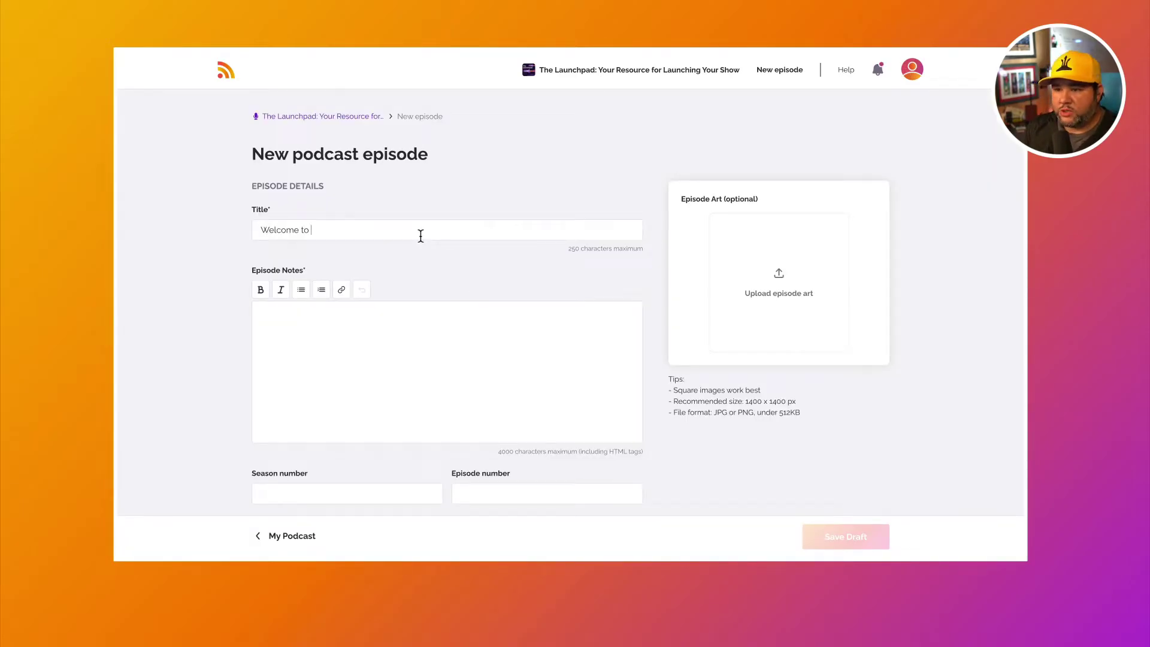
type("The Launc")
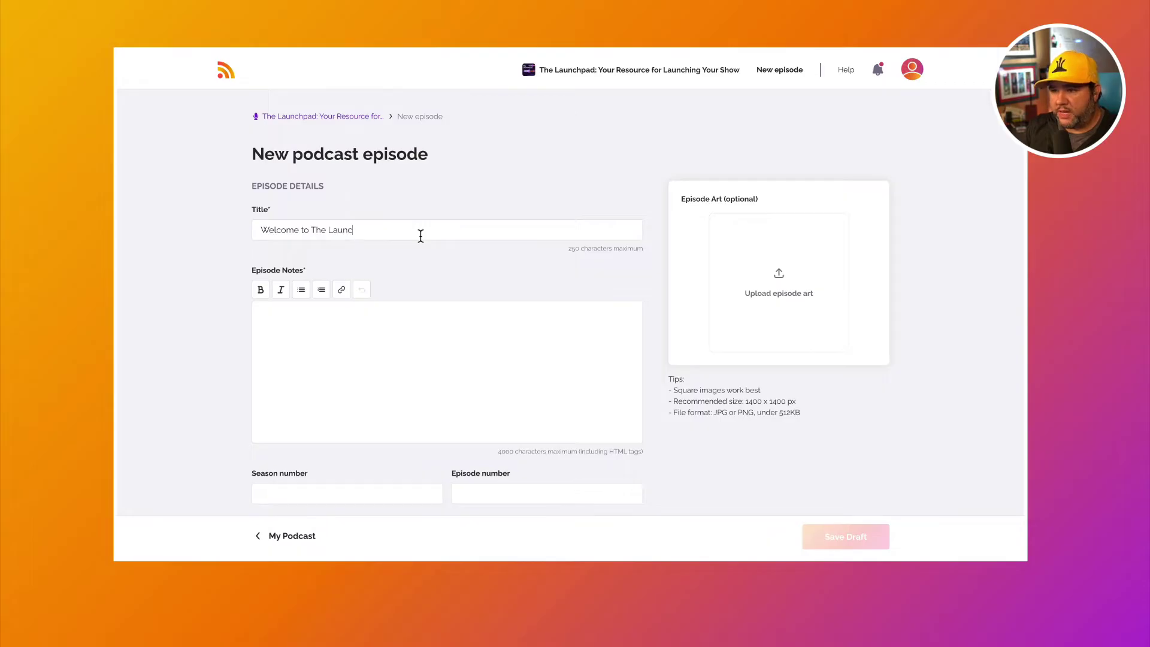
type("hpad")
key("Tab")
key("Tab")
key("Tab")
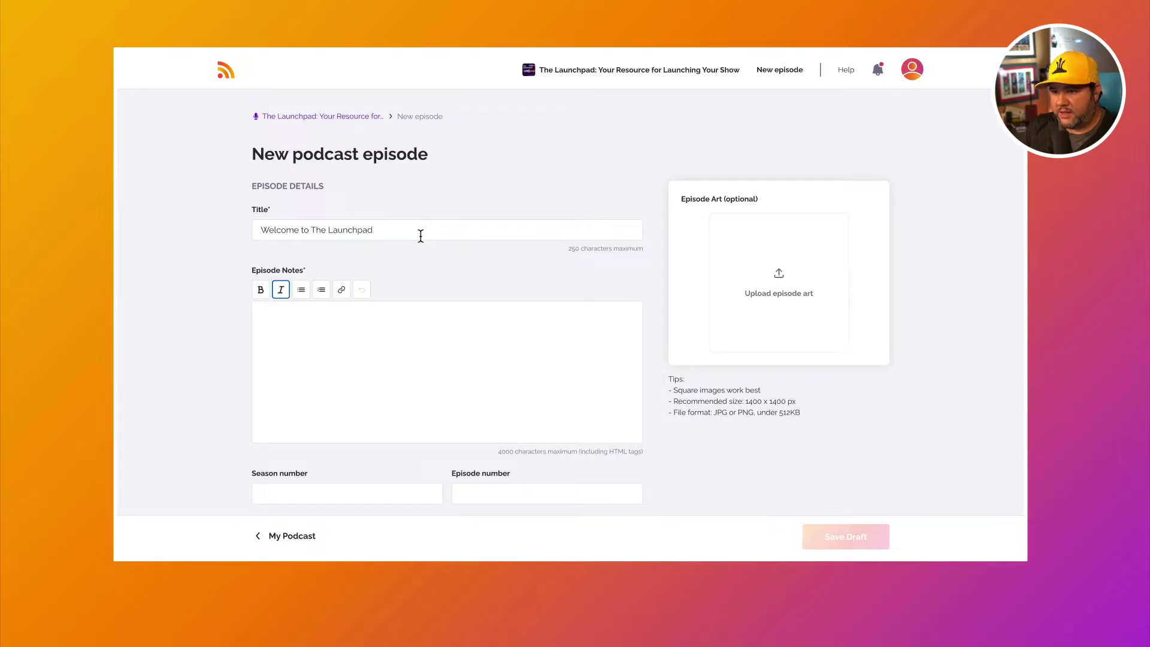
left_click(391, 370)
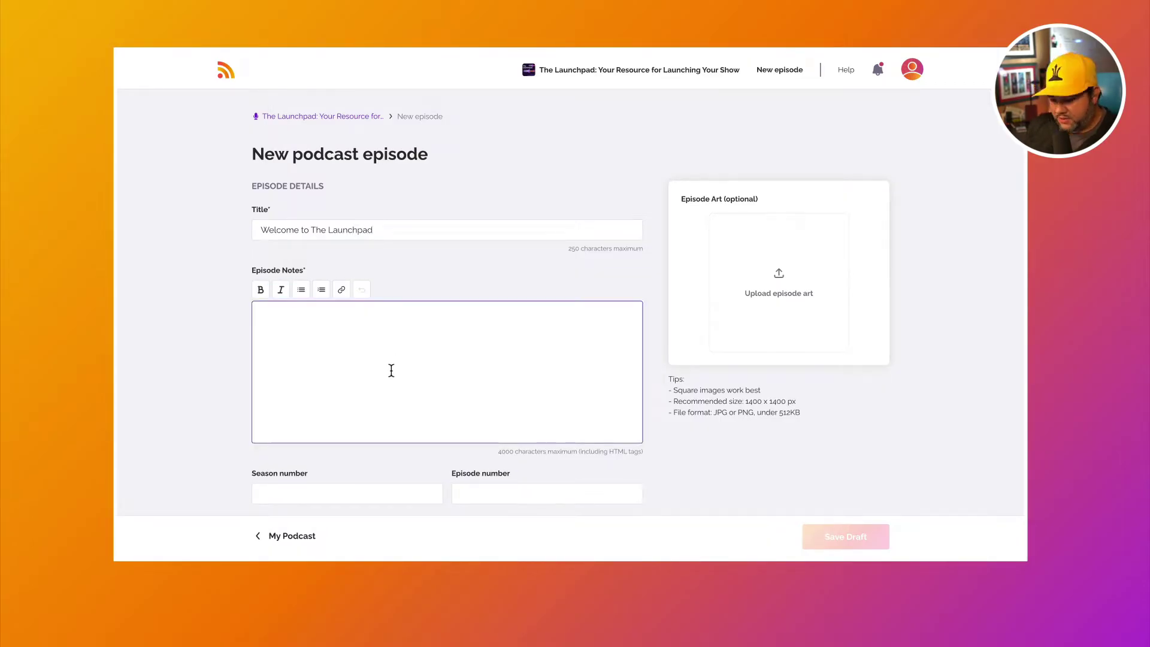
type("Here's what")
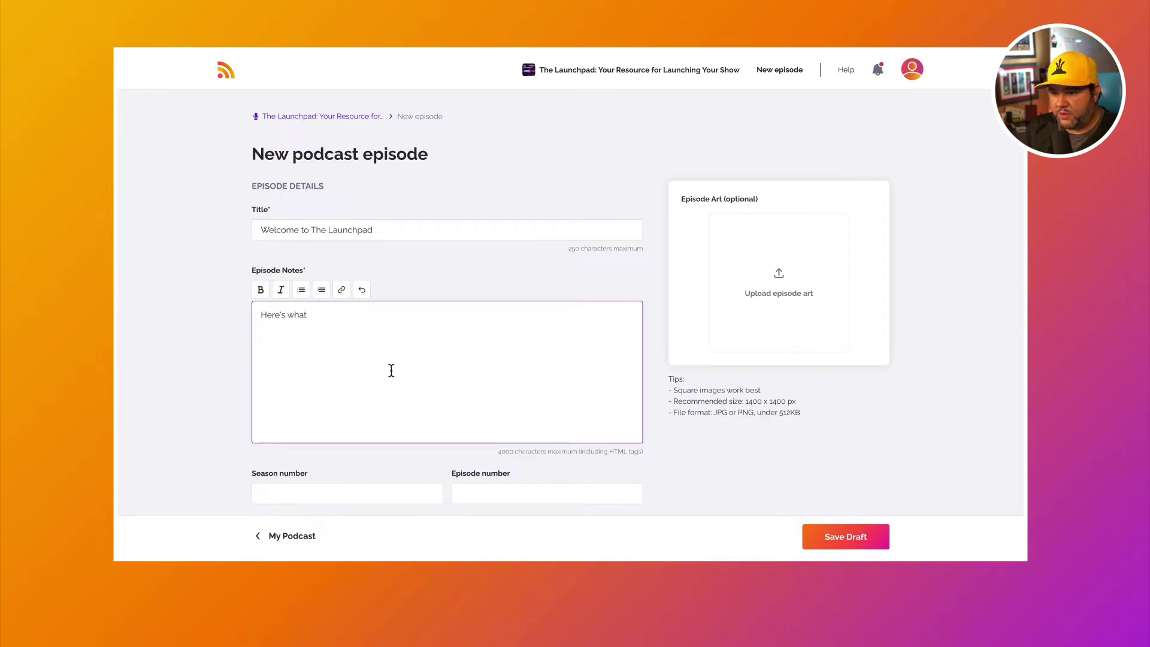
type(" you can expec")
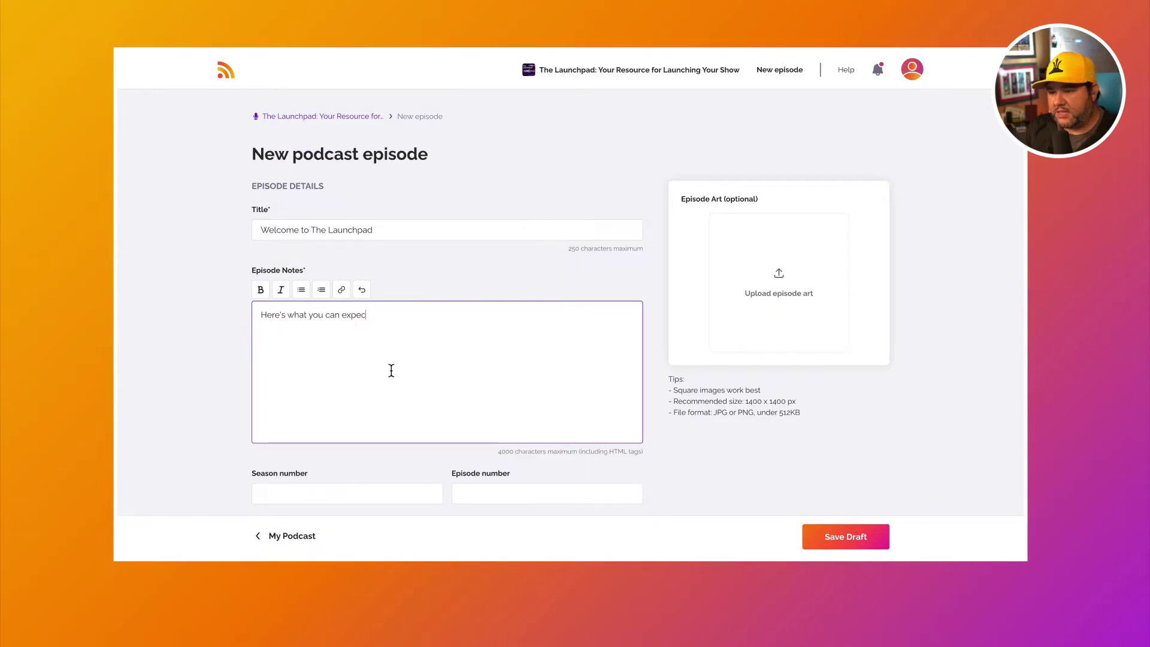
type("t from th")
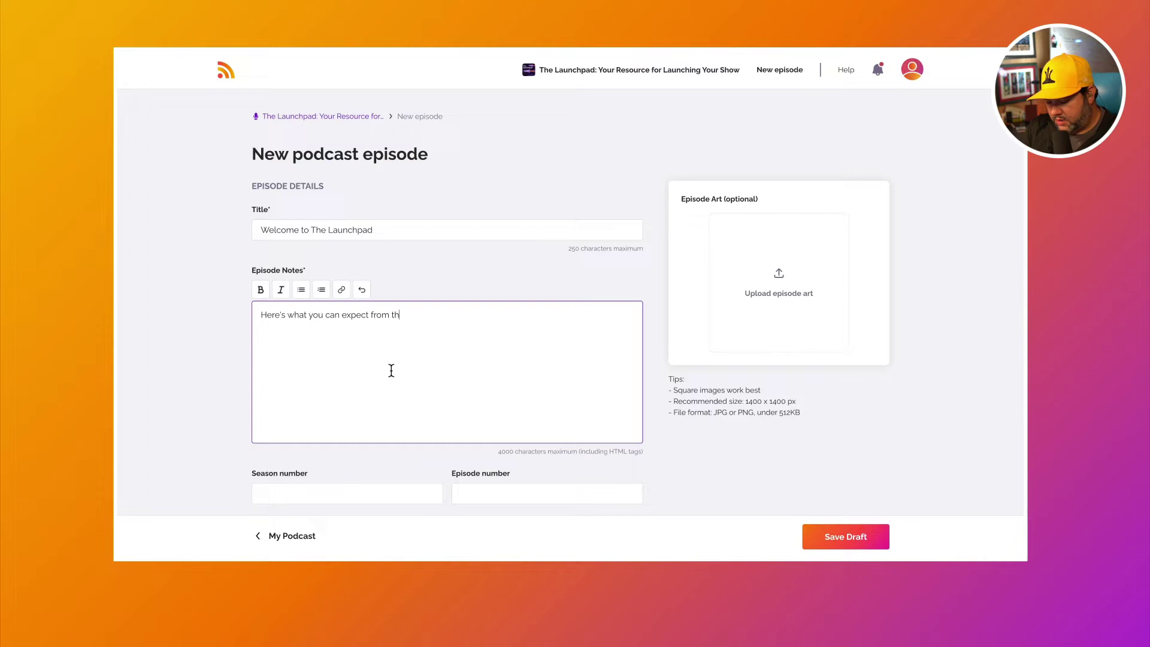
type("is new pod")
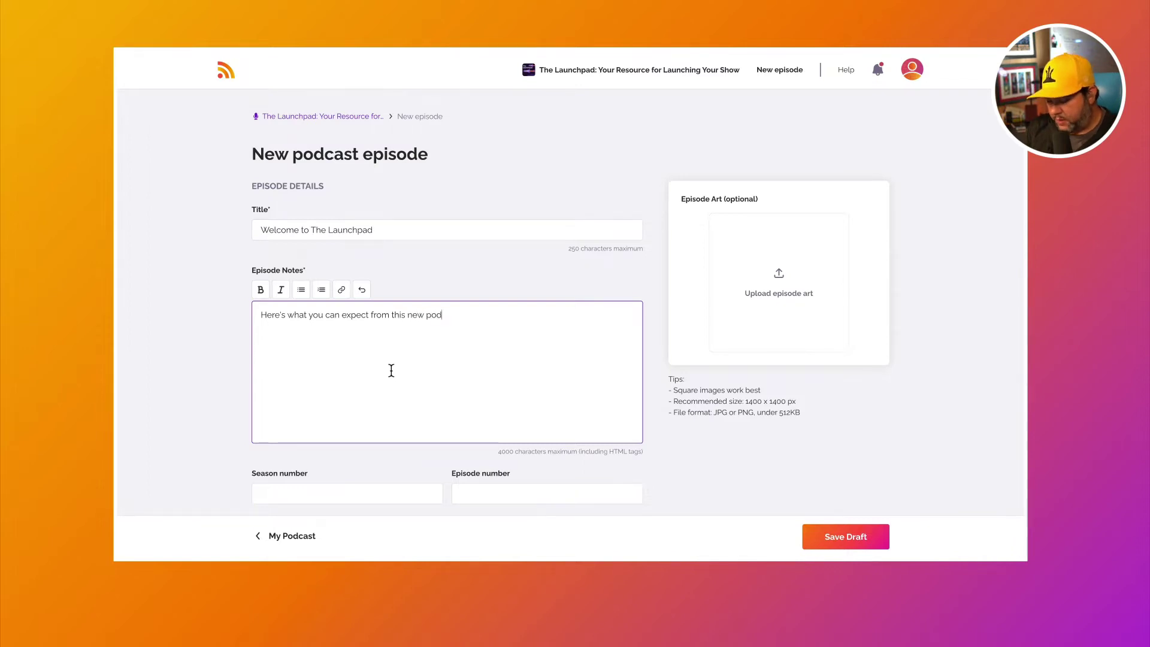
type("cast-focused show.")
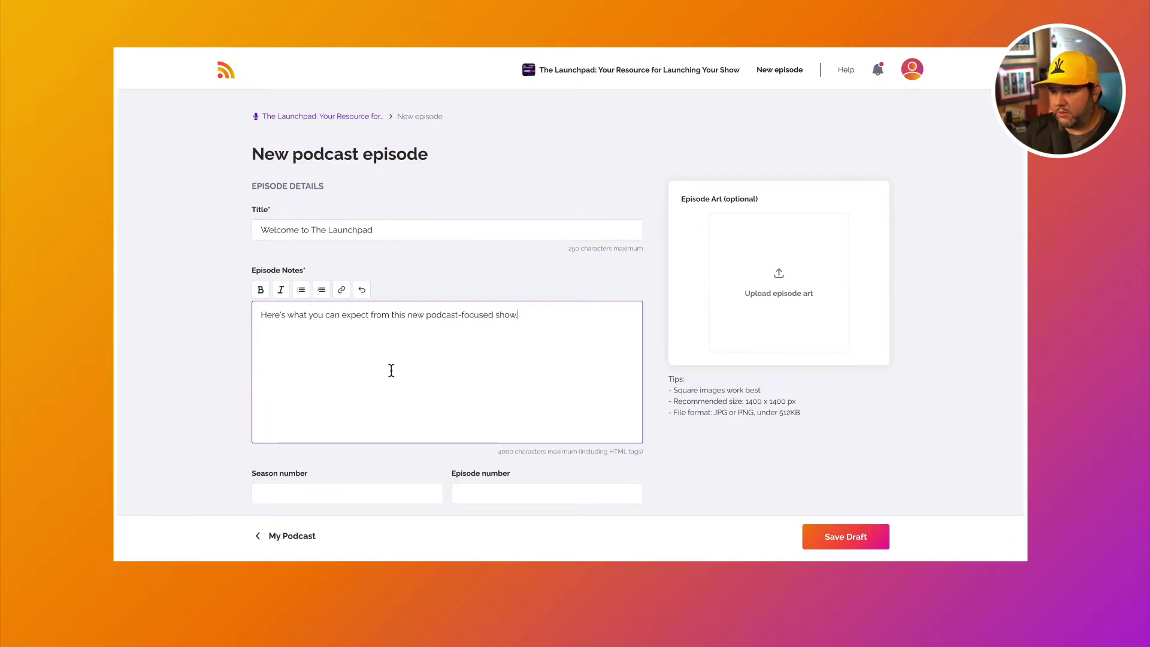
- Mark the episode as a Trailer, attach its audio file, and save it as a draft
scroll(391, 371, "down", 1)
scroll(391, 371, "down", 1)
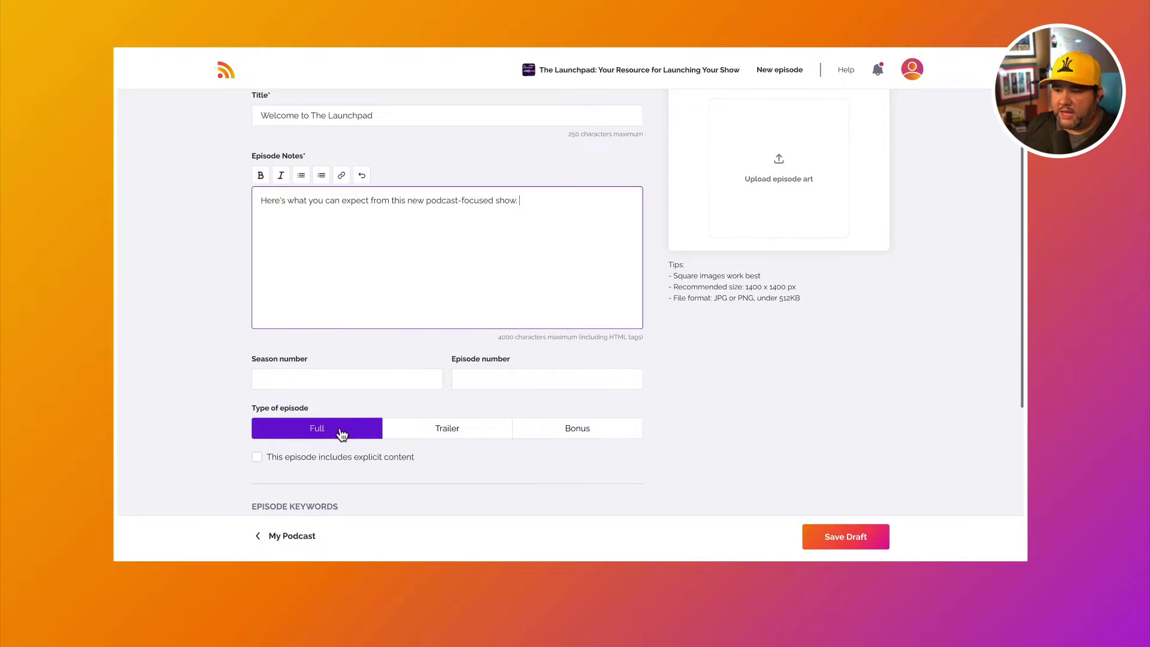
scroll(341, 431, "down", 2)
left_click(457, 401)
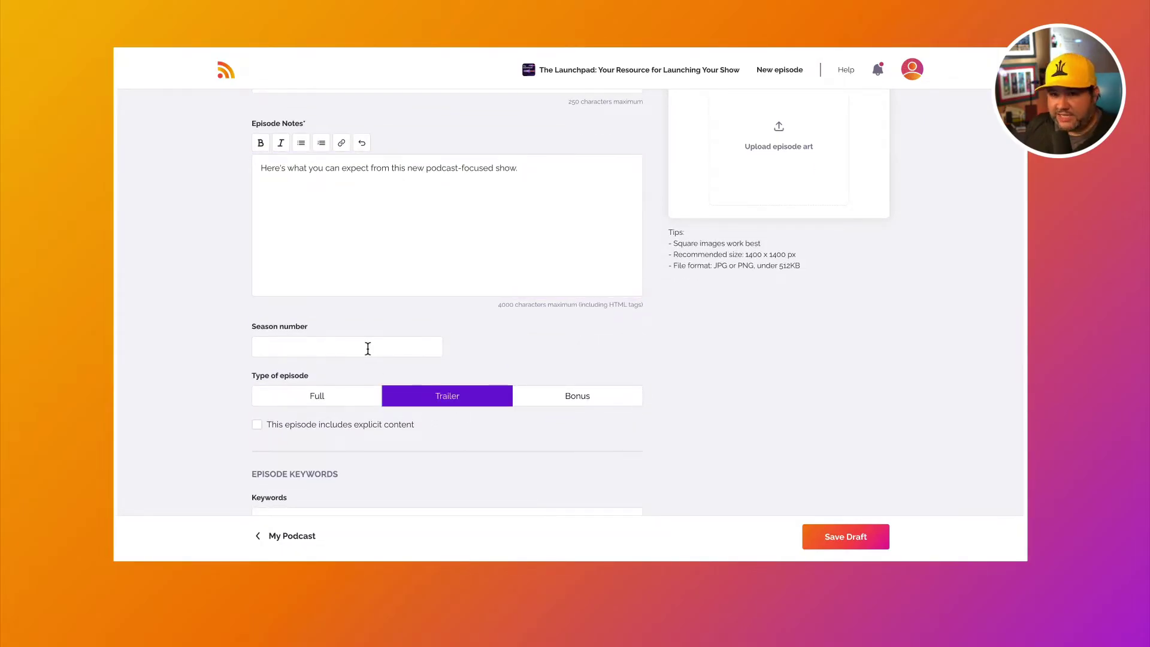
scroll(784, 195, "up", 1)
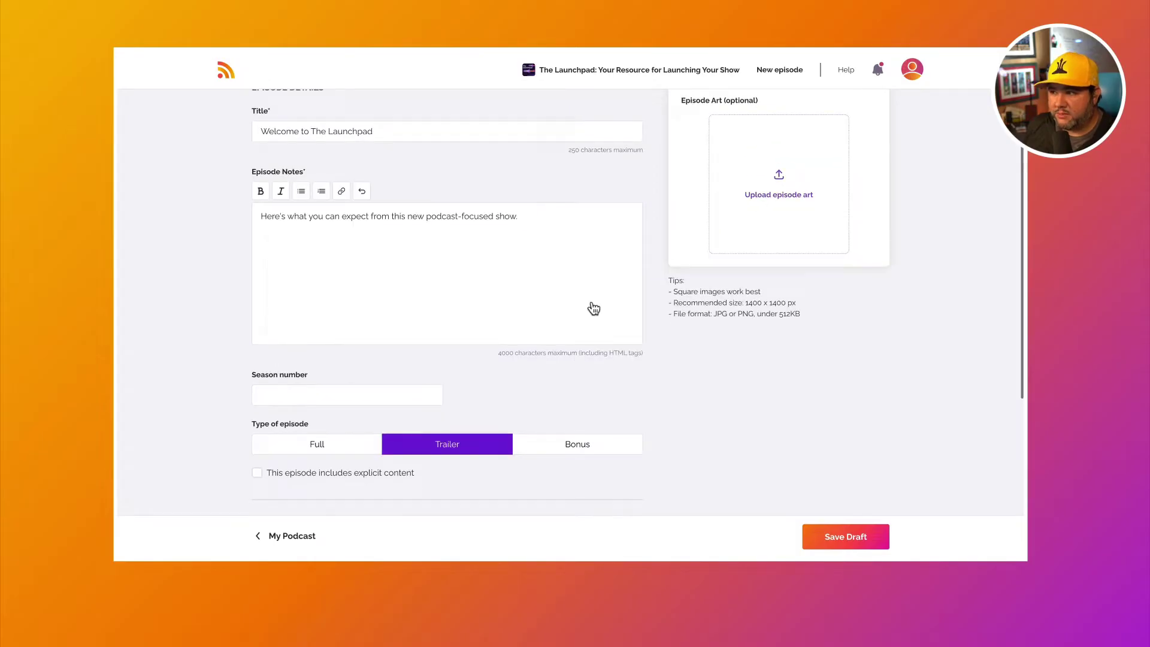
scroll(593, 308, "down", 5)
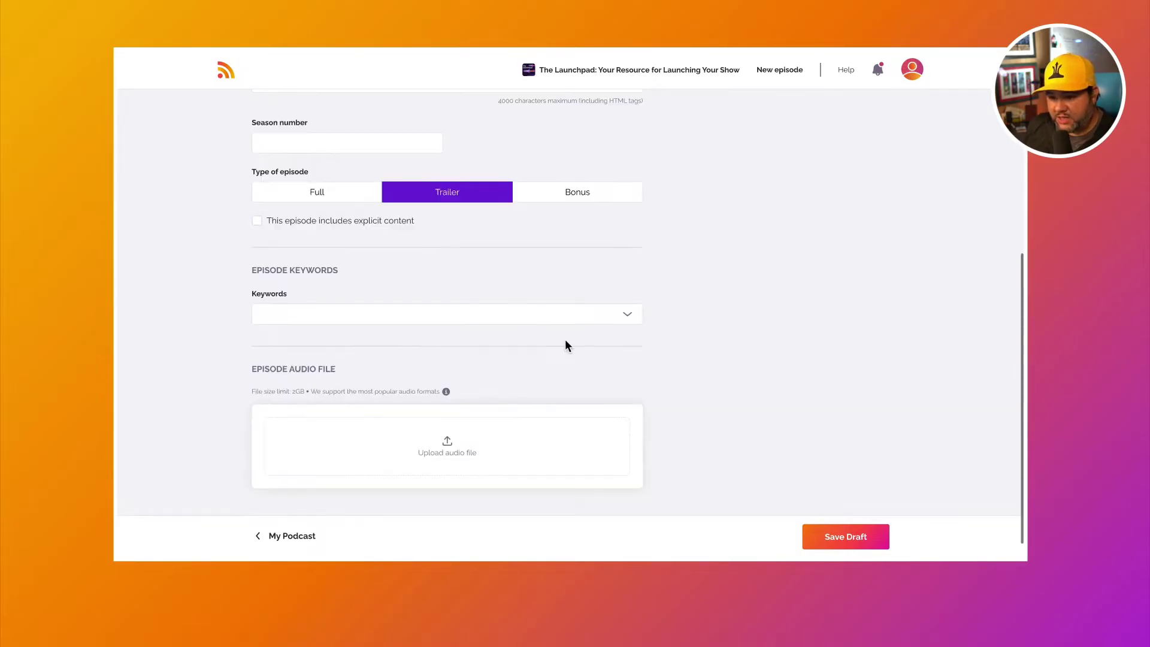
left_click(450, 456)
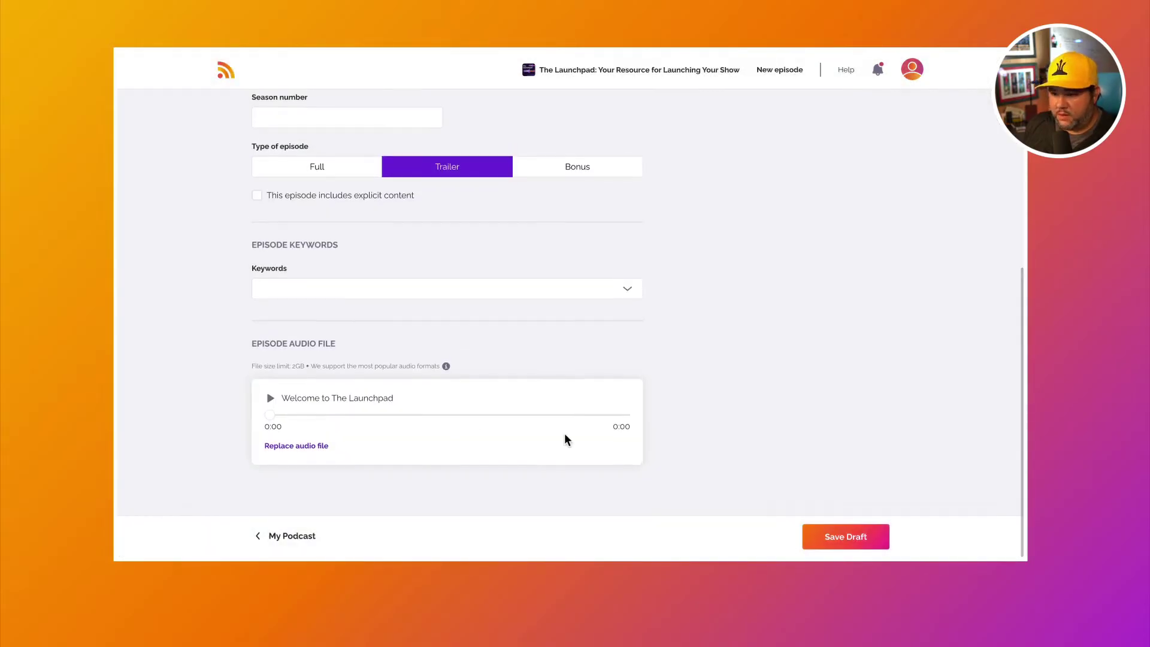
left_click(852, 535)
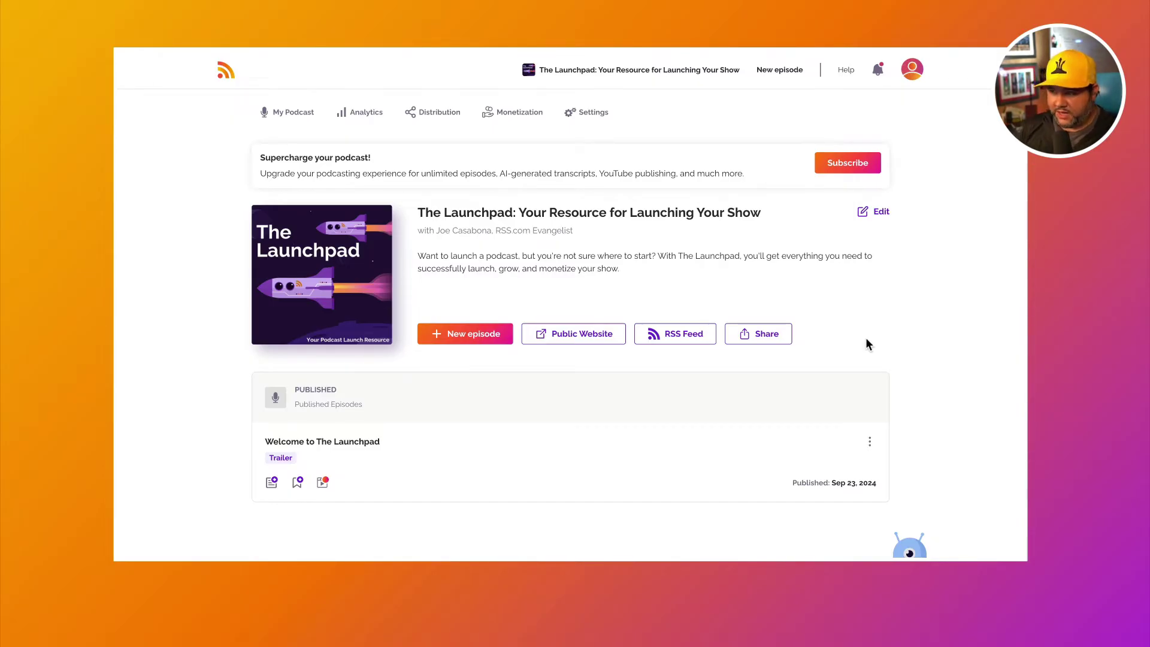
- Return to the Distribution page once the trailer has published
left_click(447, 118)
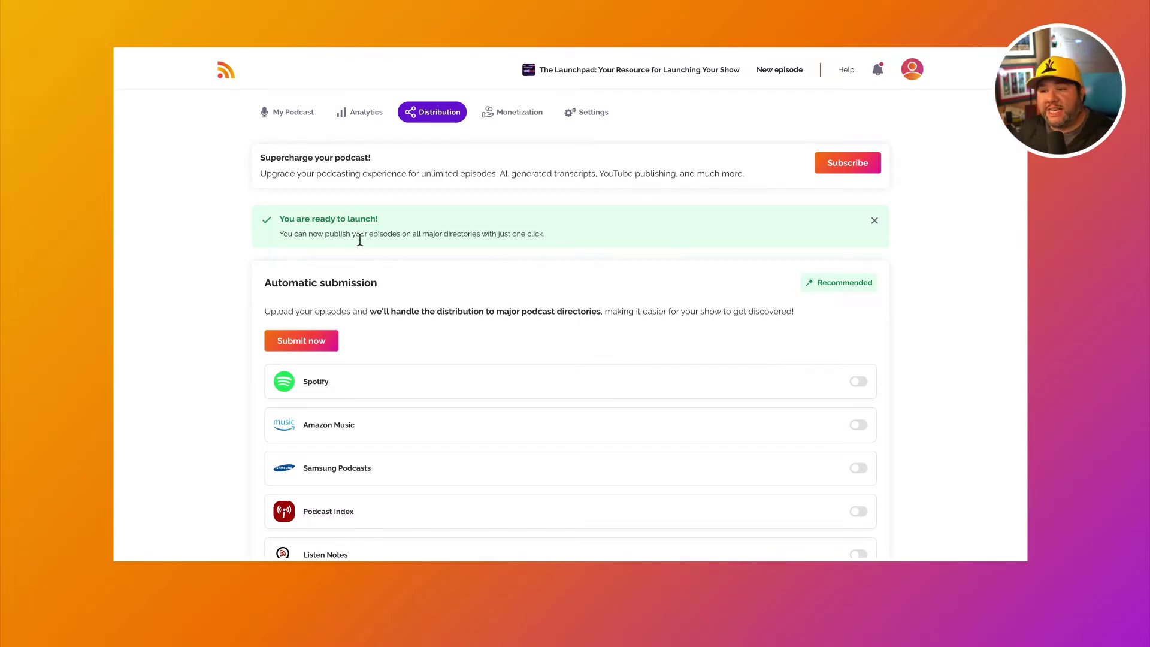
- Dismiss the launch notice and submit the podcast to Spotify and Amazon Music, accepting both Terms of Service
left_click(874, 221)
scroll(684, 285, "down", 1)
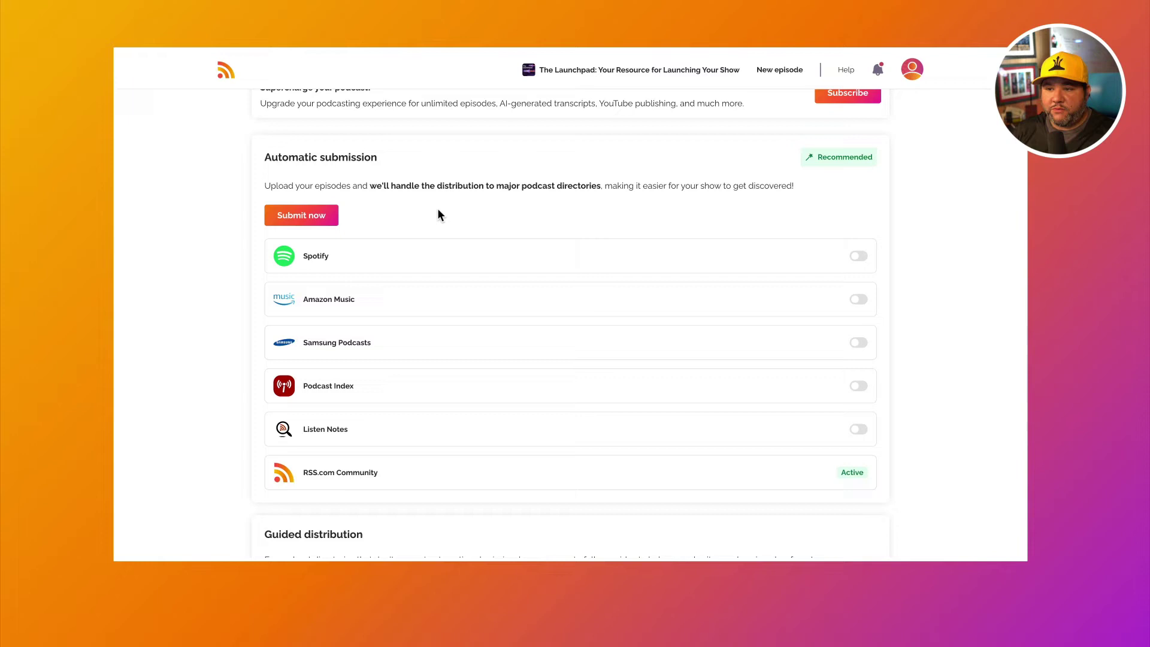
left_click(857, 256)
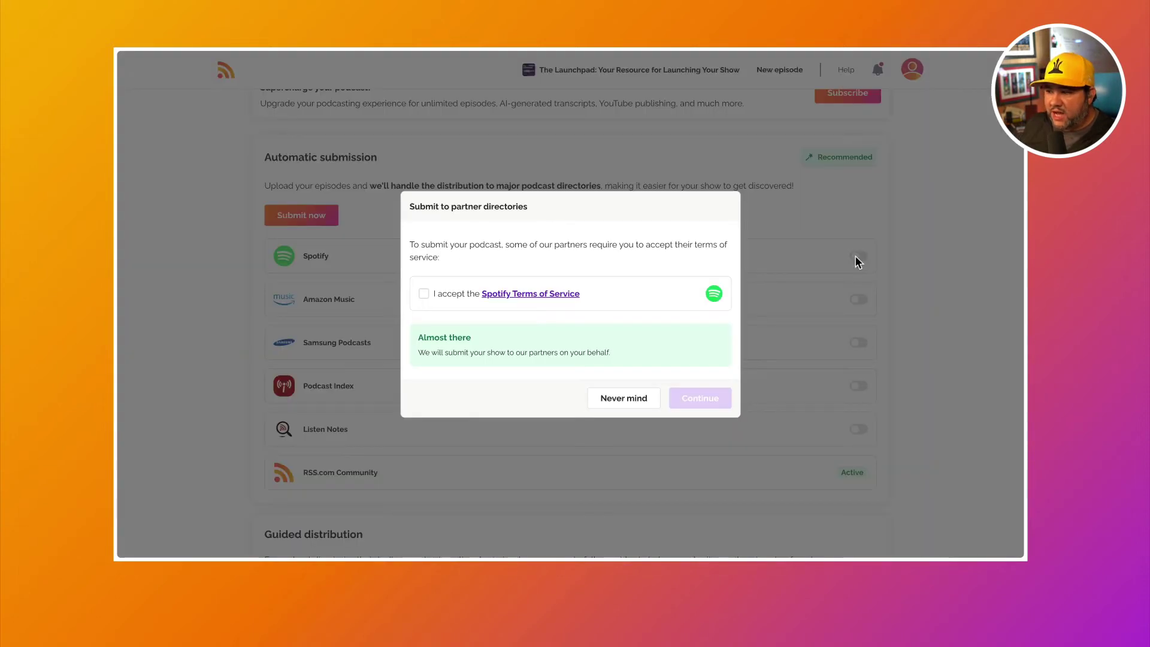
left_click(424, 294)
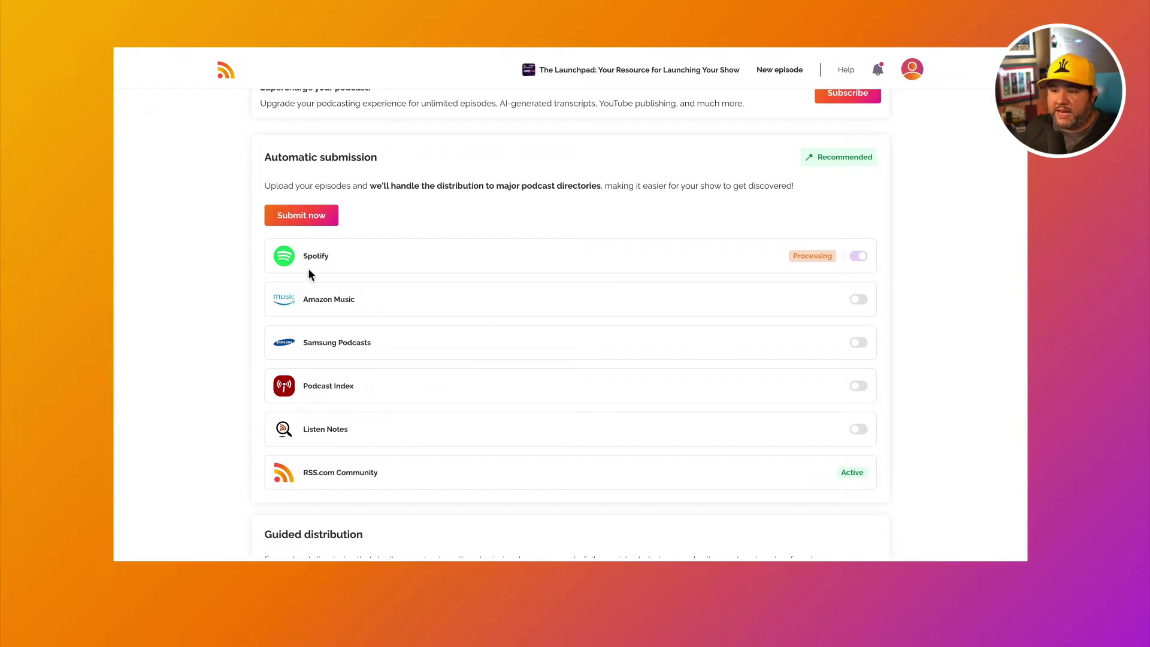
left_click(311, 217)
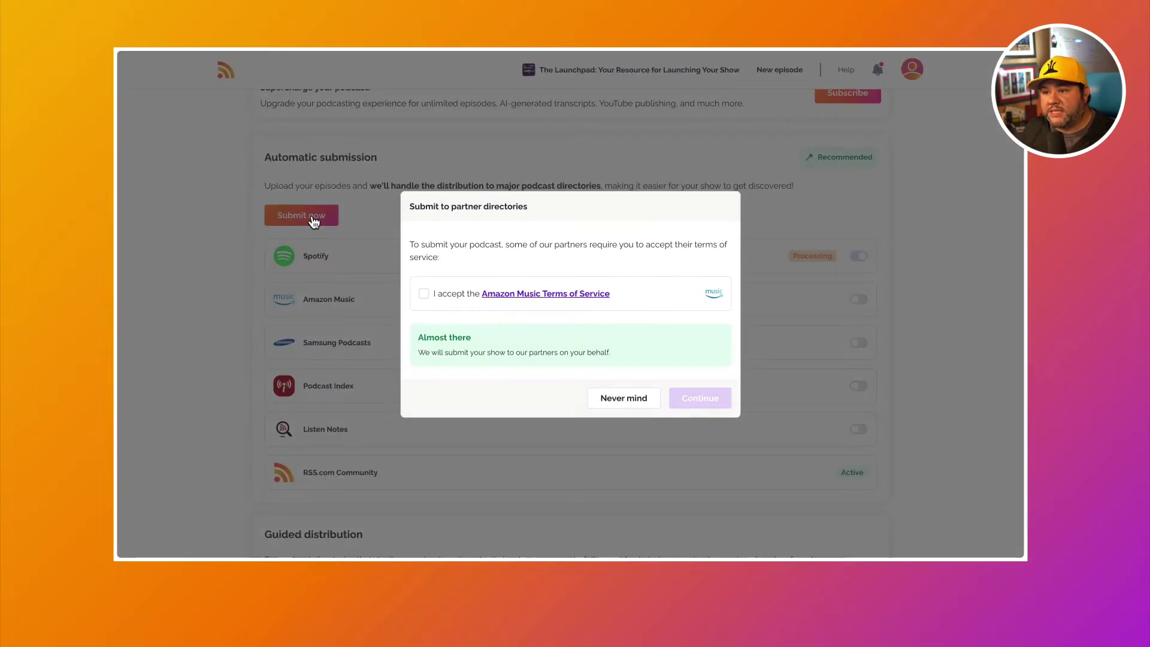
left_click(424, 294)
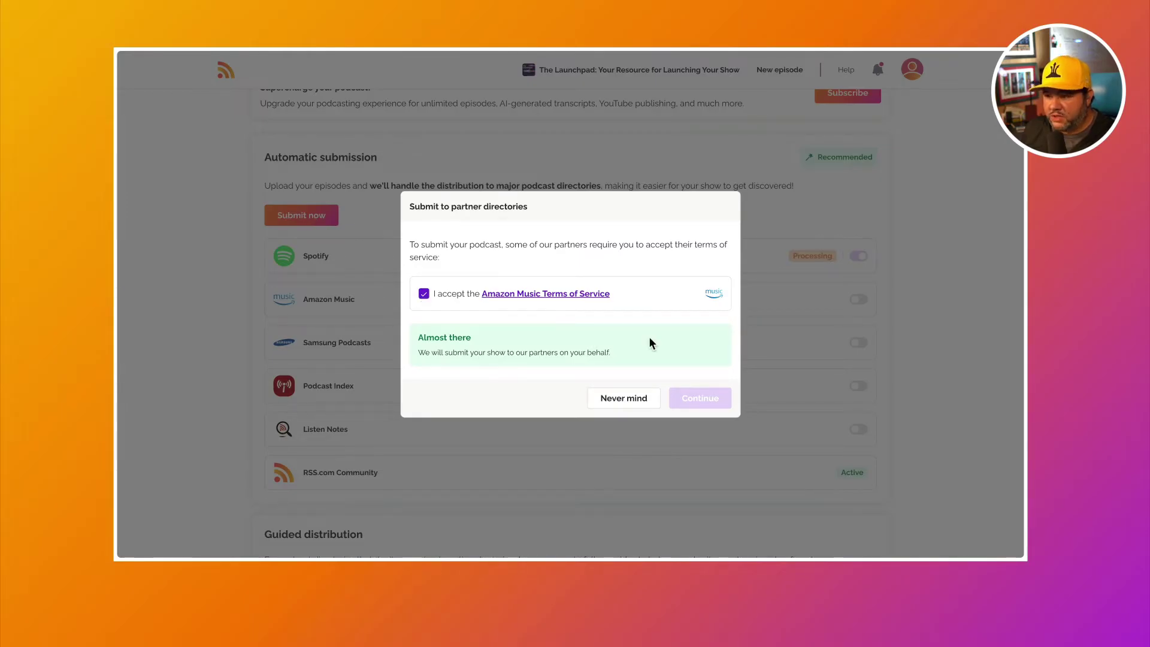
left_click(699, 398)
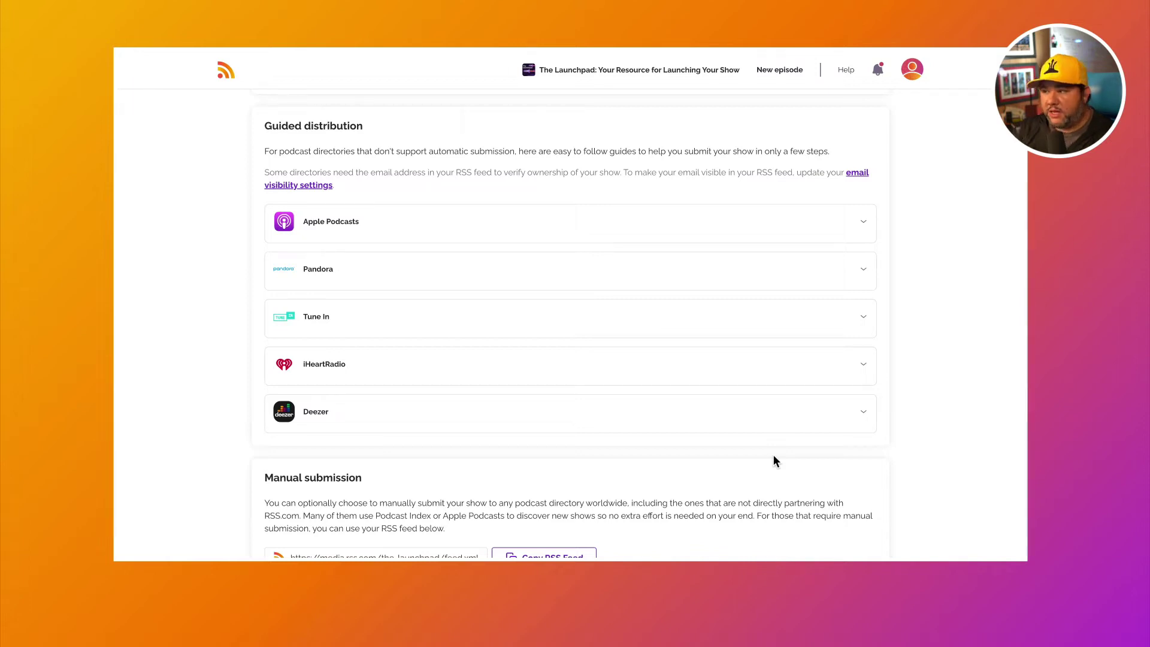
left_click(652, 236)
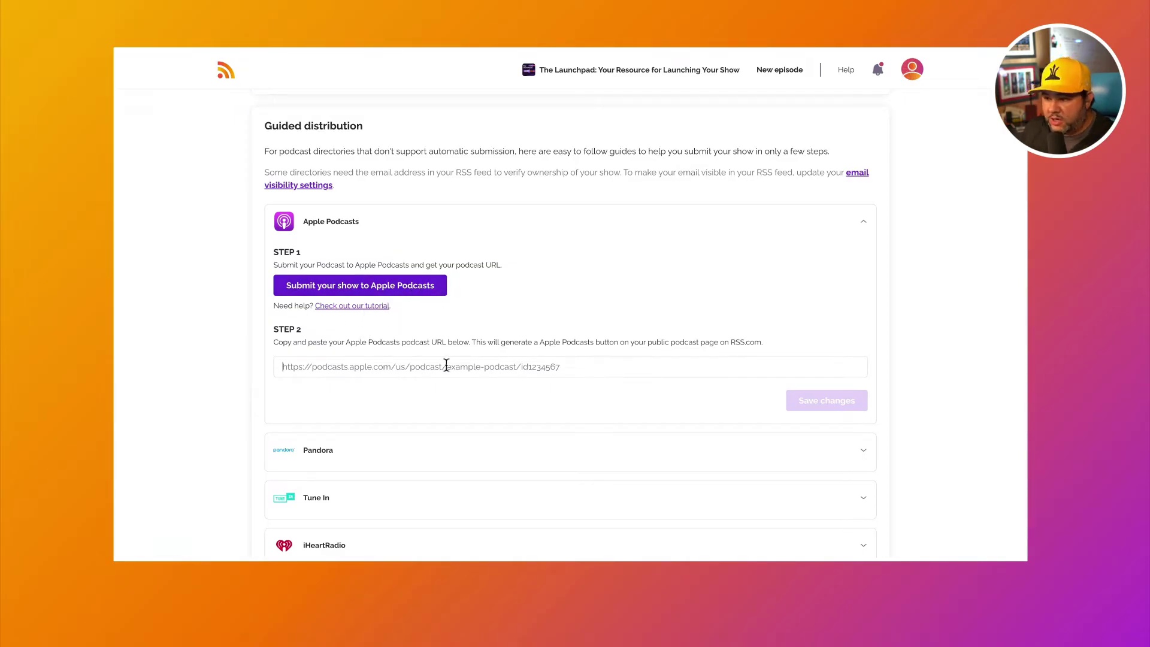
scroll(434, 420, "down", 7)
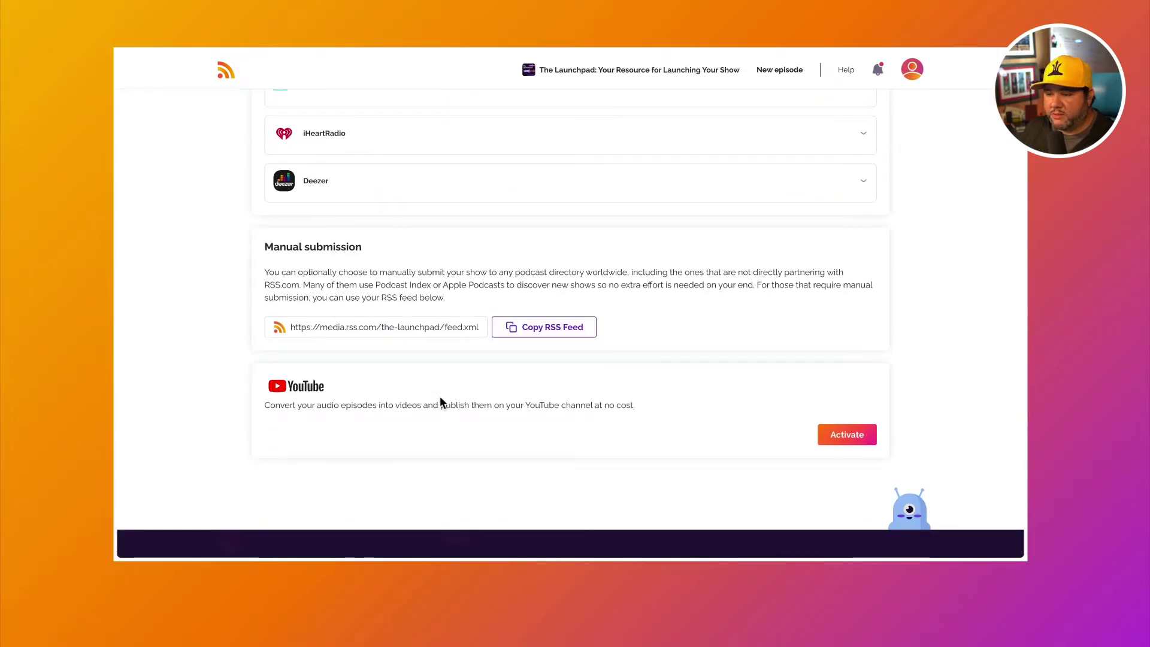
scroll(441, 402, "up", 7)
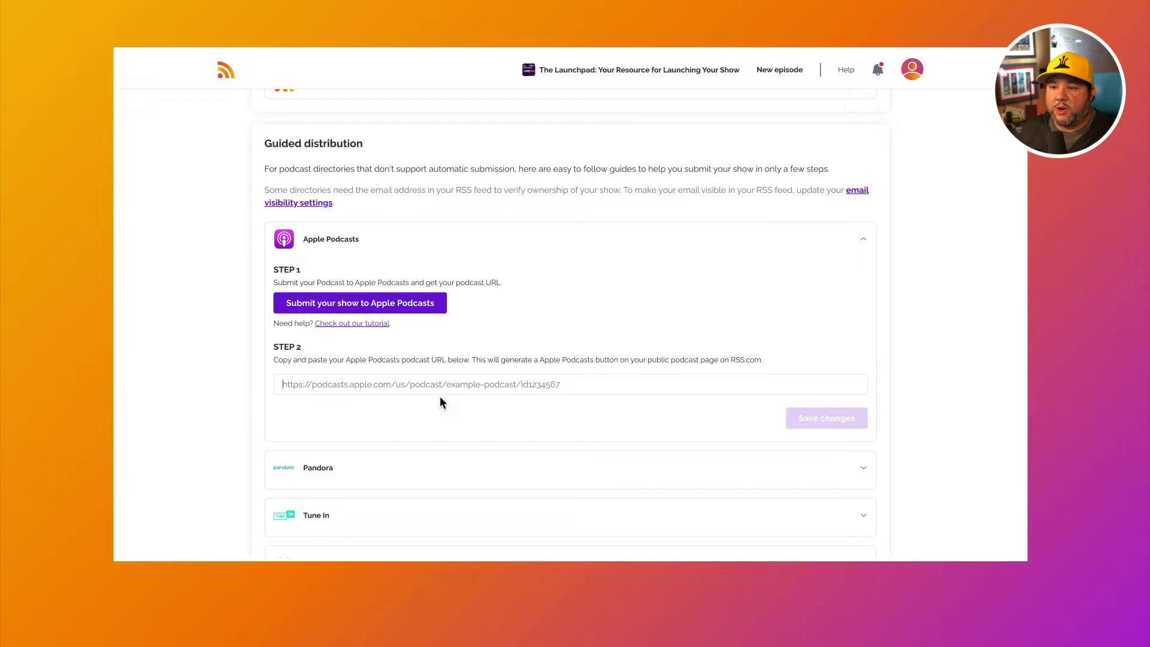
scroll(441, 419, "down", 5)
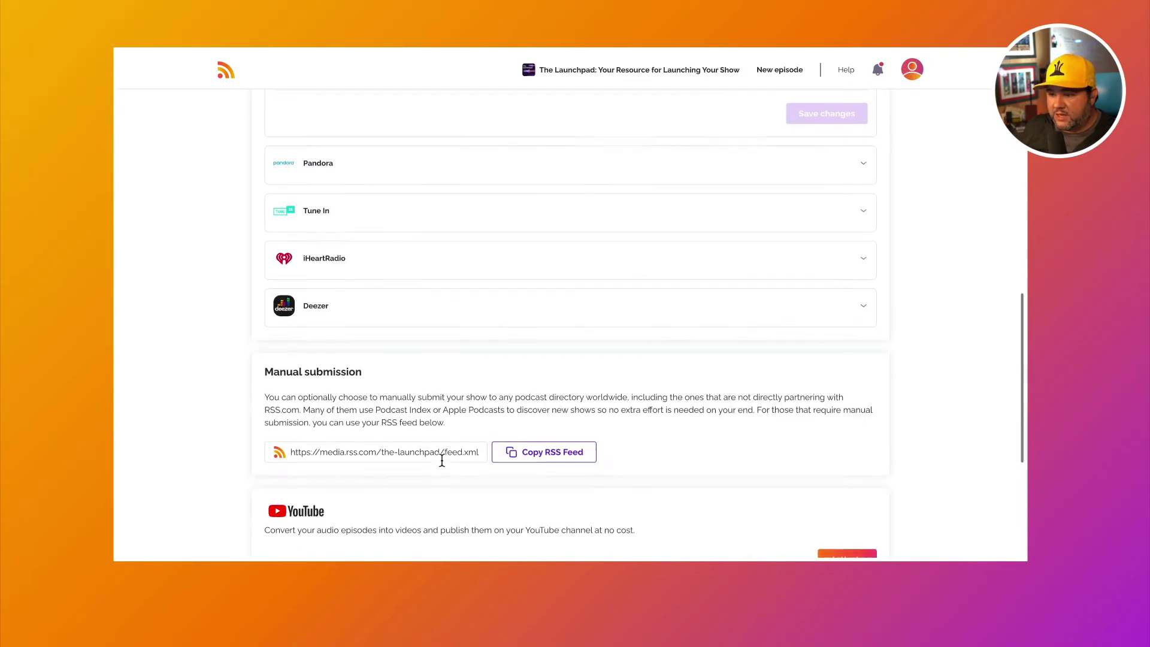
left_click(525, 450)
scroll(549, 450, "up", 7)
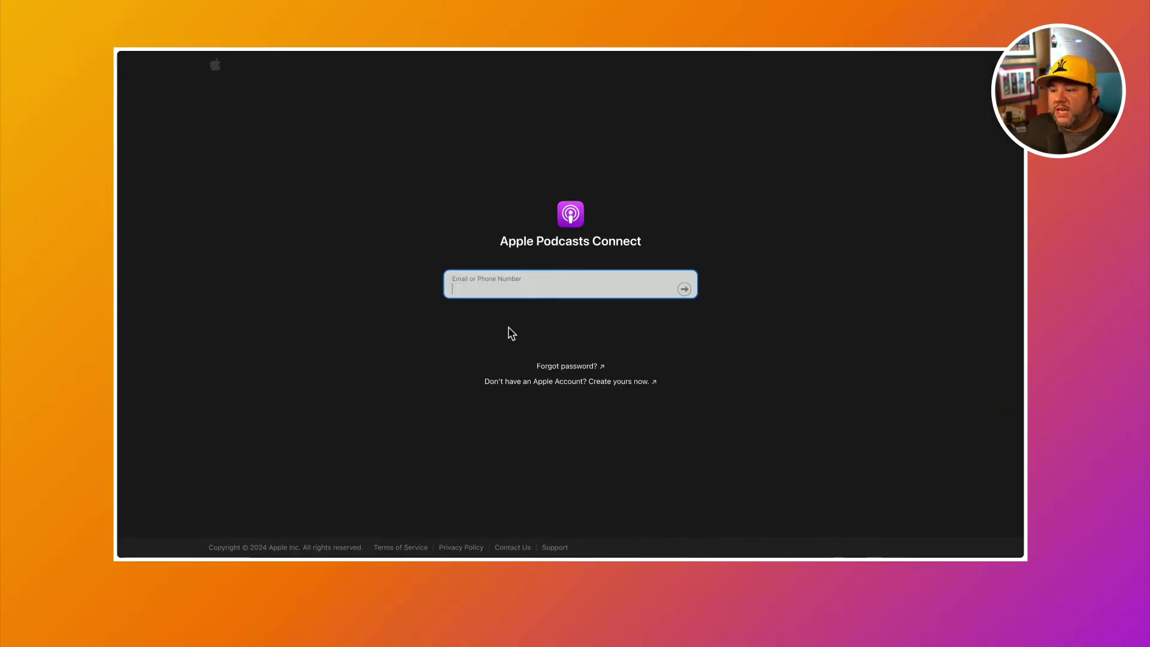
- Sign in to Apple Podcasts Connect using a saved account
left_click(506, 336)
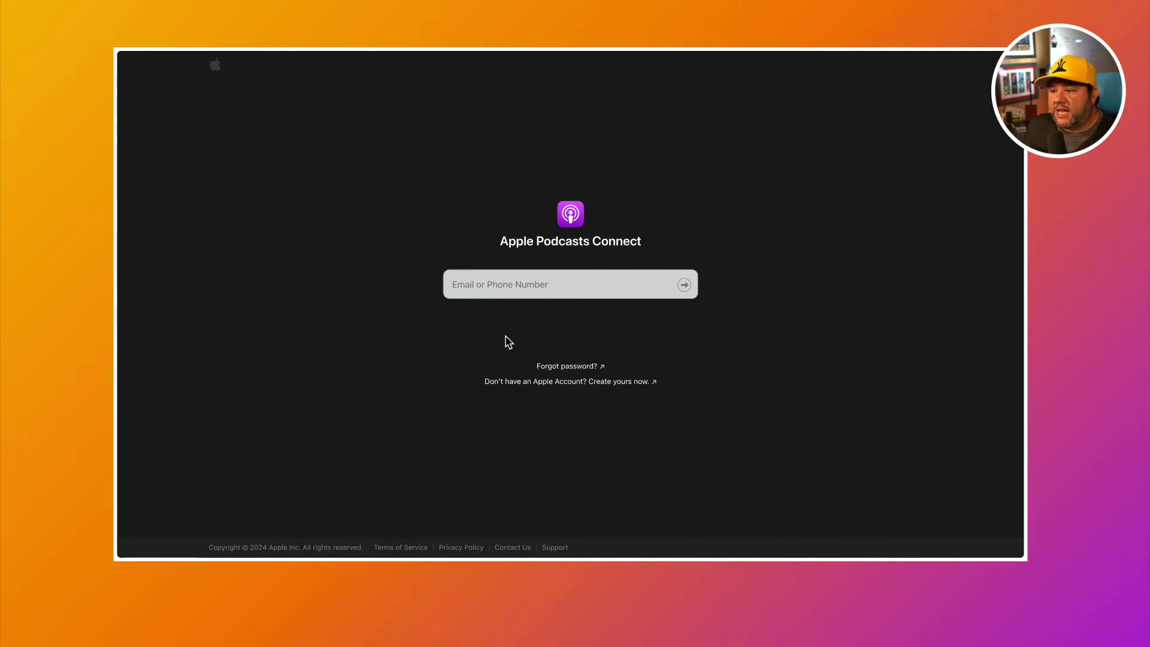
left_click(512, 286)
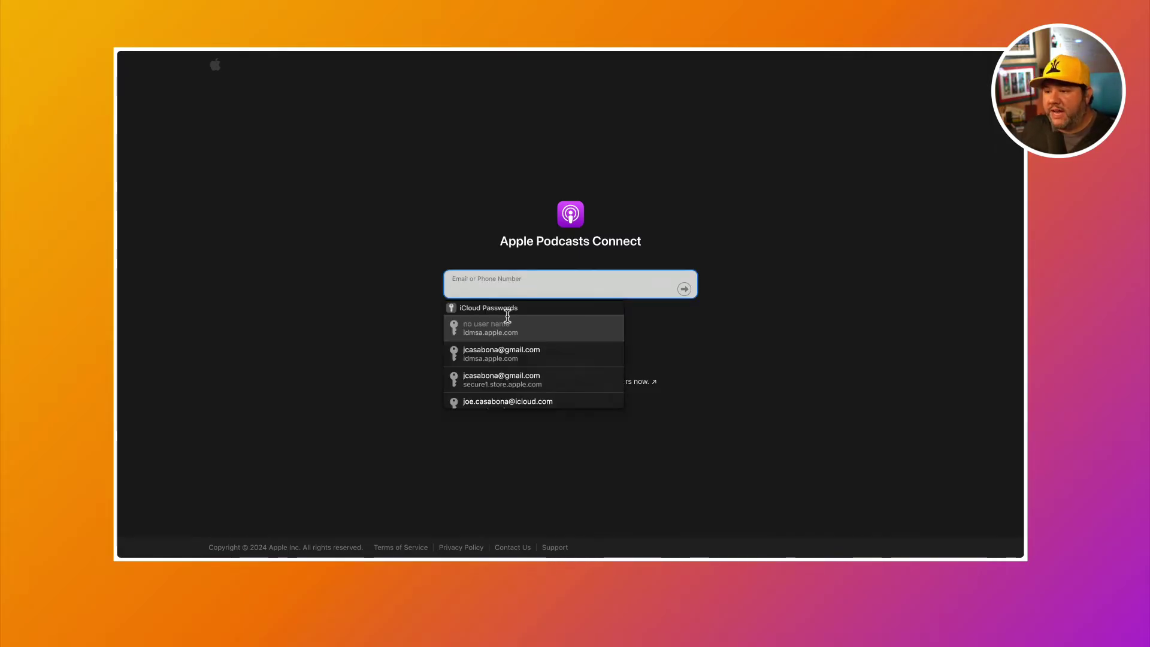
scroll(506, 377, "down", 2)
left_click(506, 373)
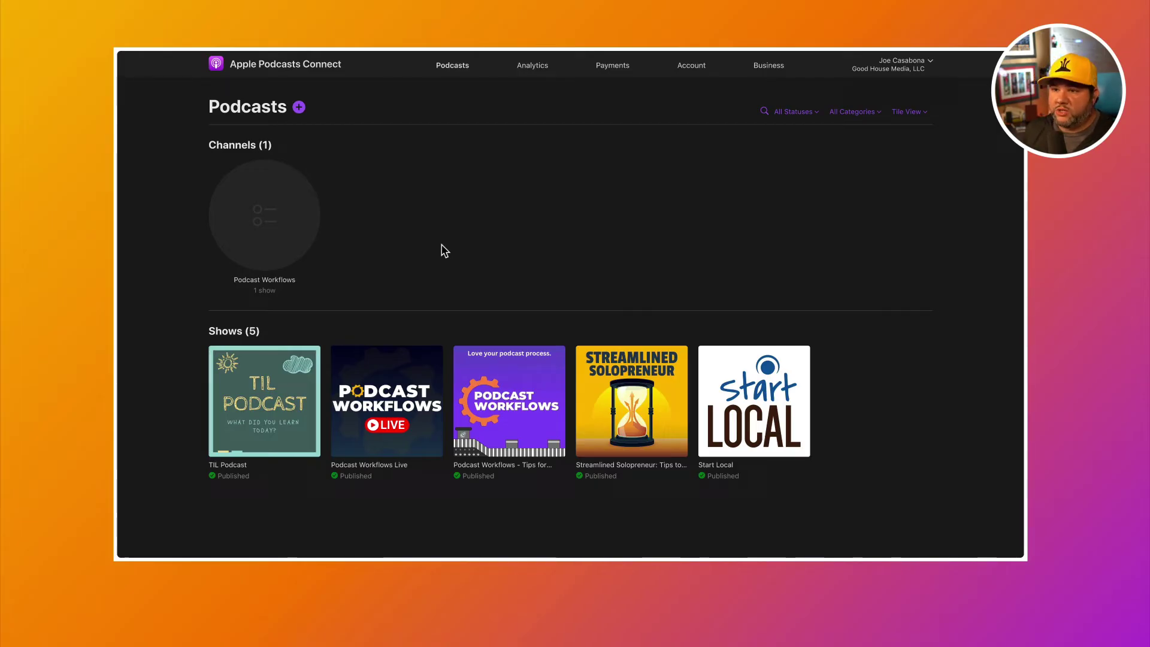
- Add a new show from the pasted RSS feed URL, with access for everyone
left_click(300, 108)
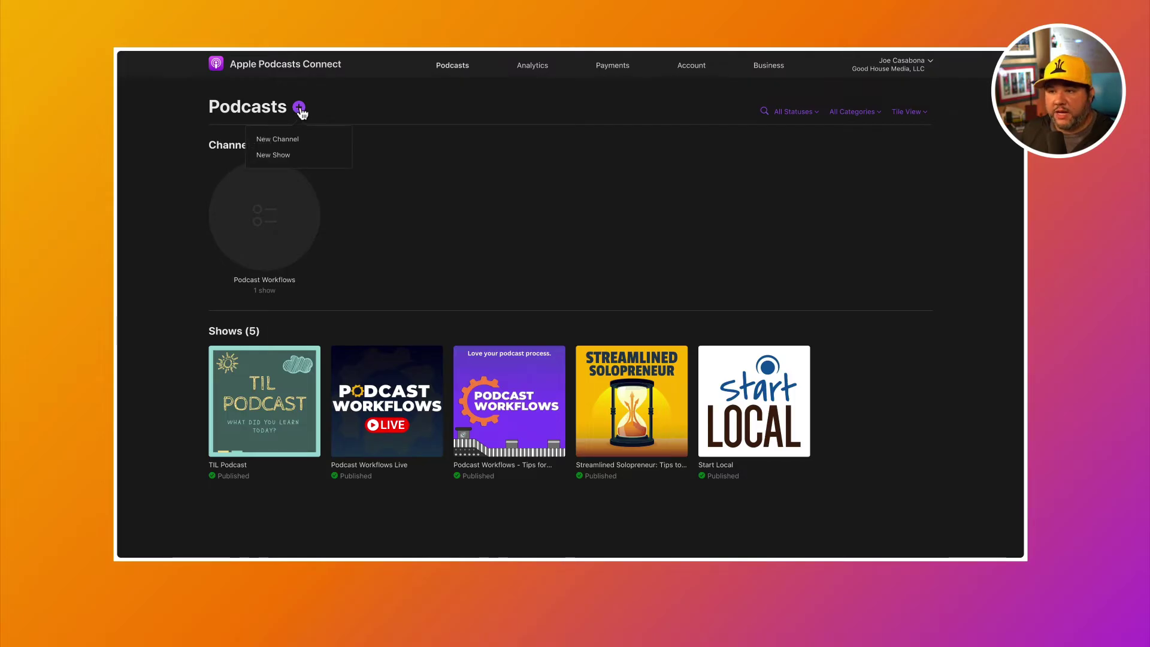
left_click(274, 155)
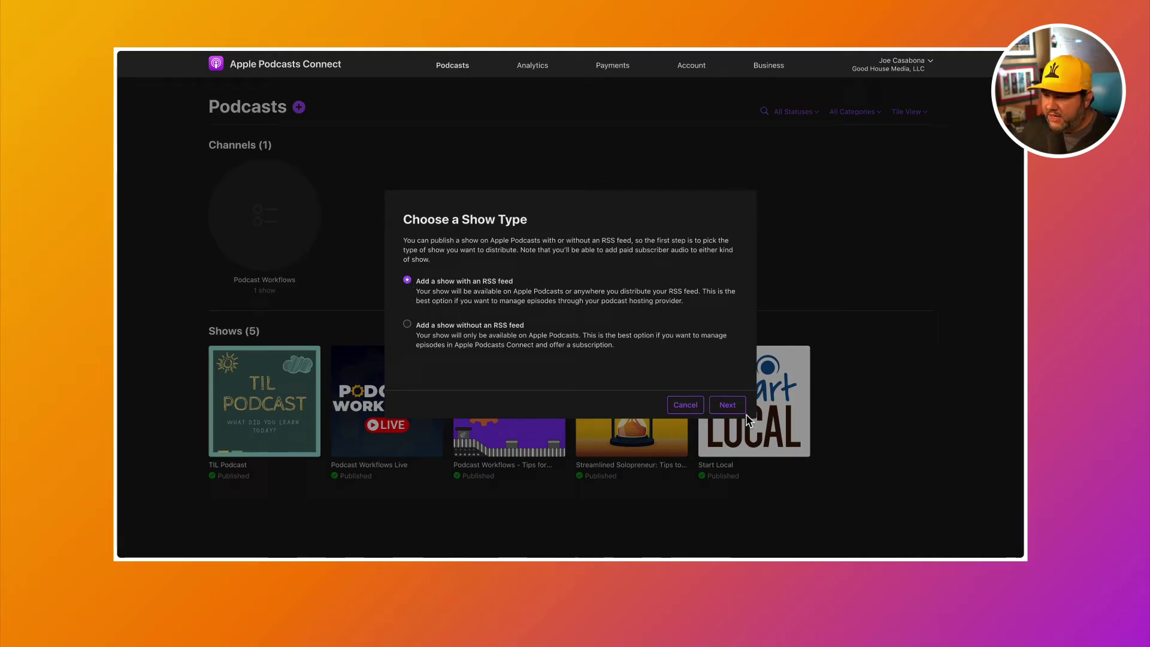
left_click(727, 405)
left_click(565, 298)
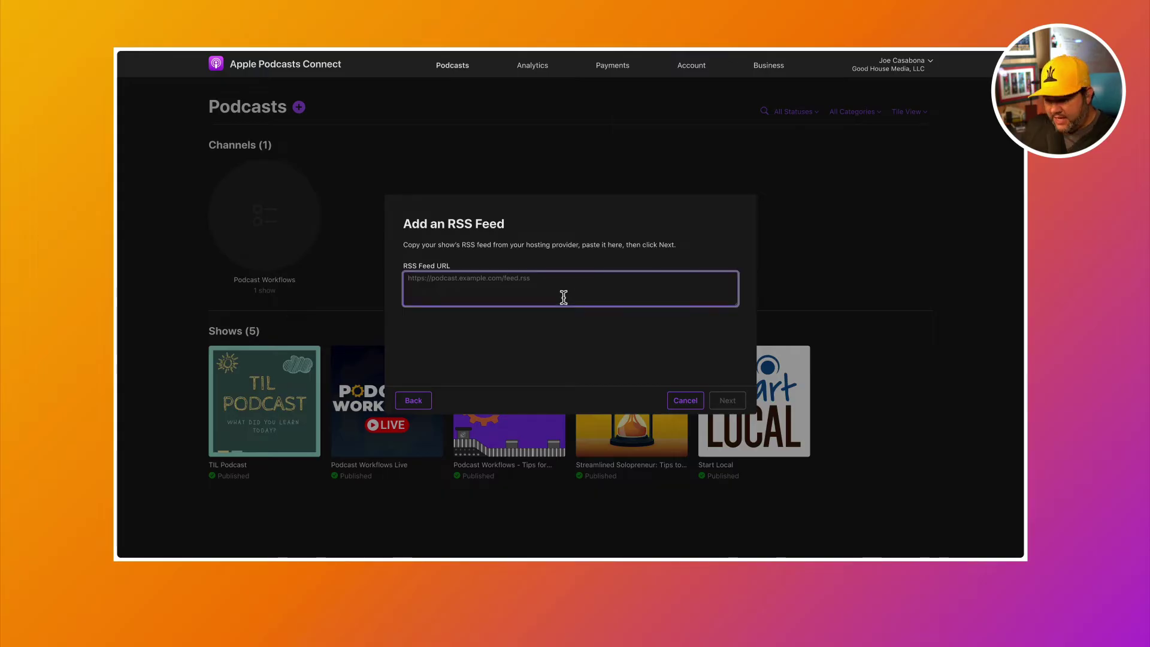
key("super+v")
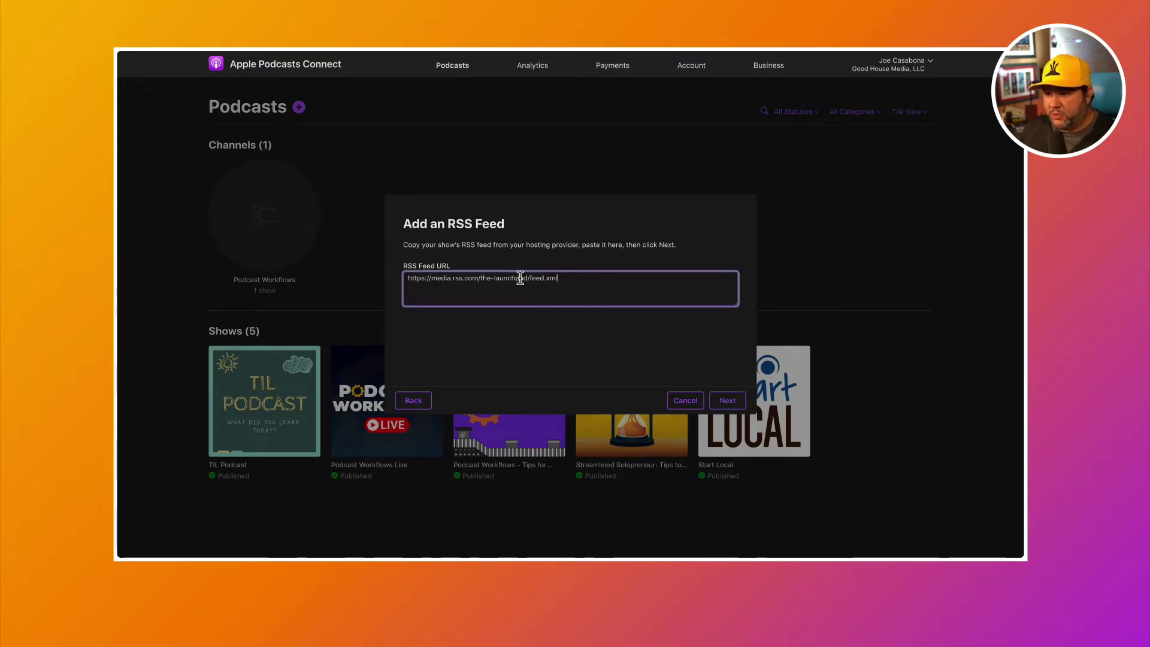
left_click(727, 400)
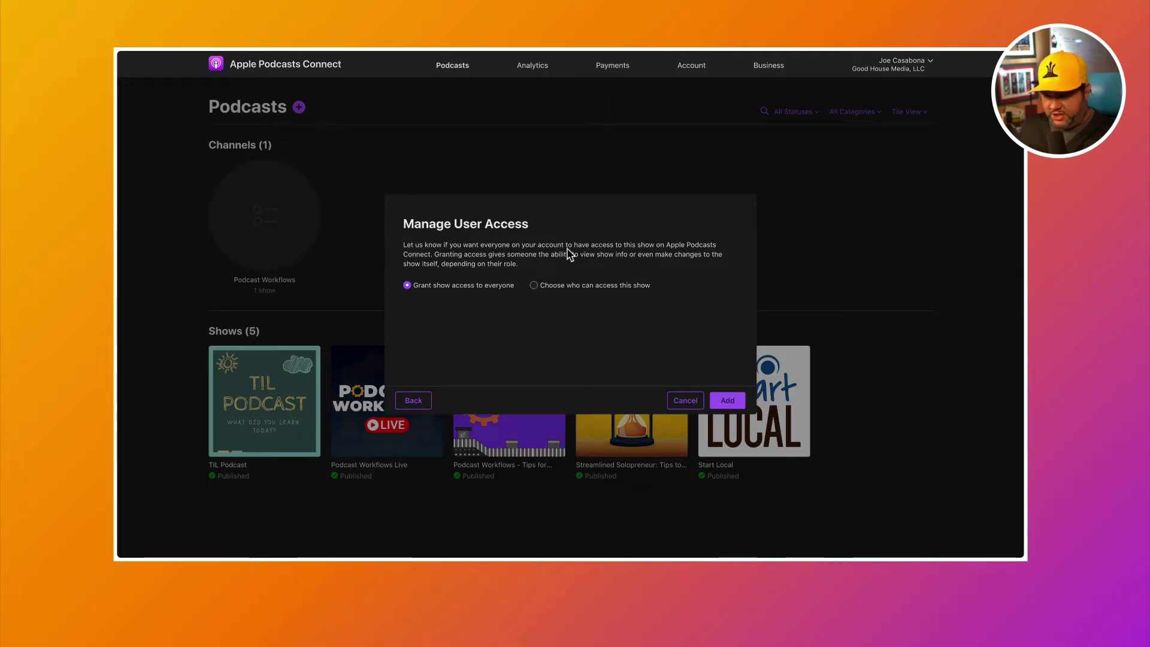
left_click(728, 401)
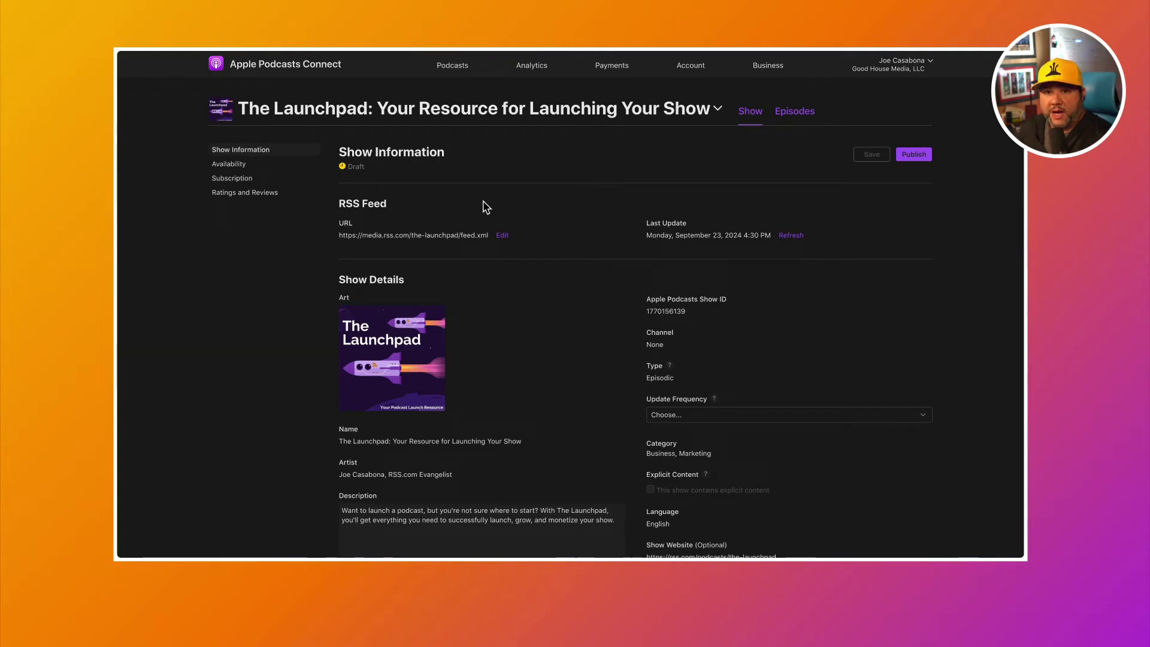
- Scroll through The Launchpad's Draft Show Information page to review its art, name and description
scroll(523, 259, "down", 7)
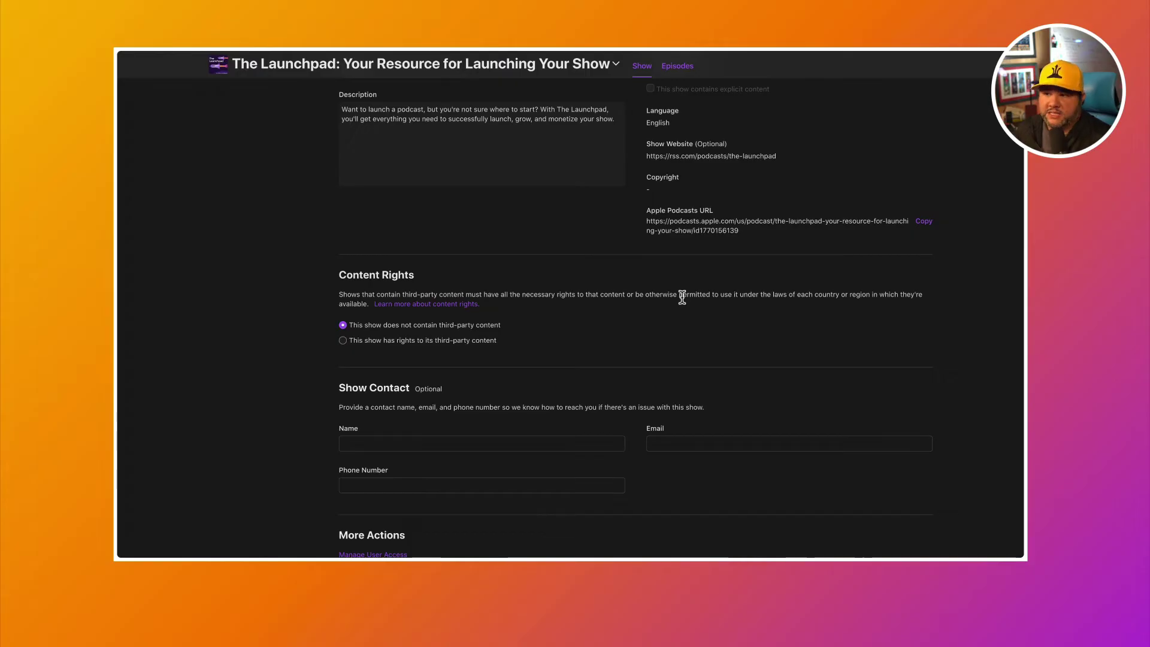
scroll(683, 299, "down", 2)
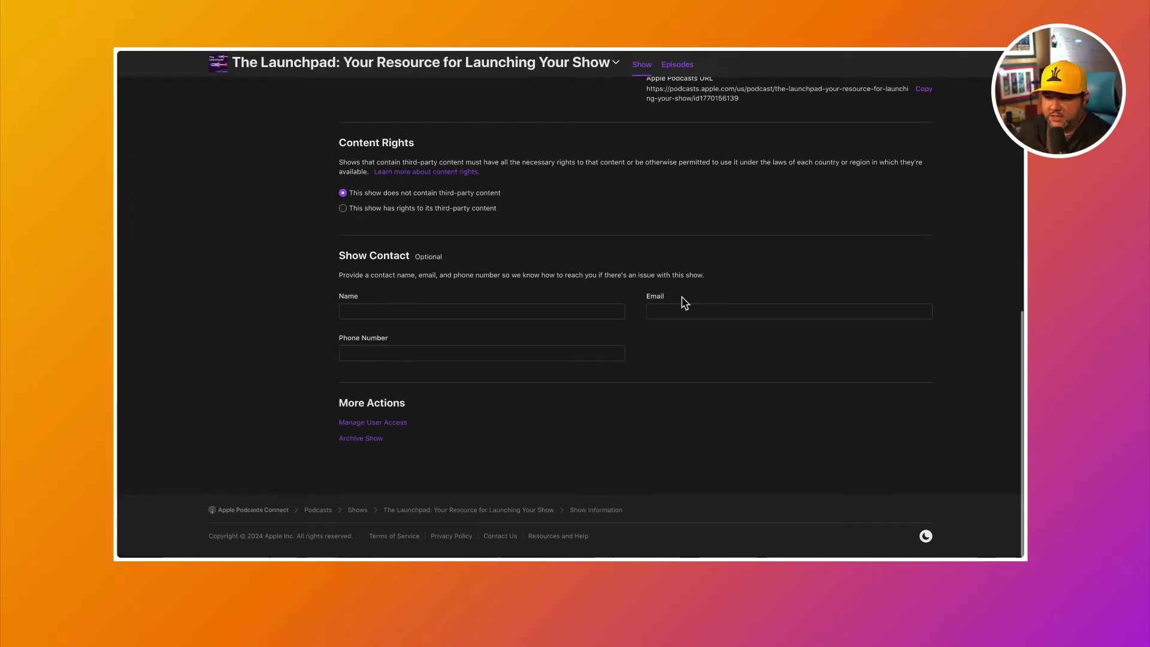
scroll(683, 303, "up", 8)
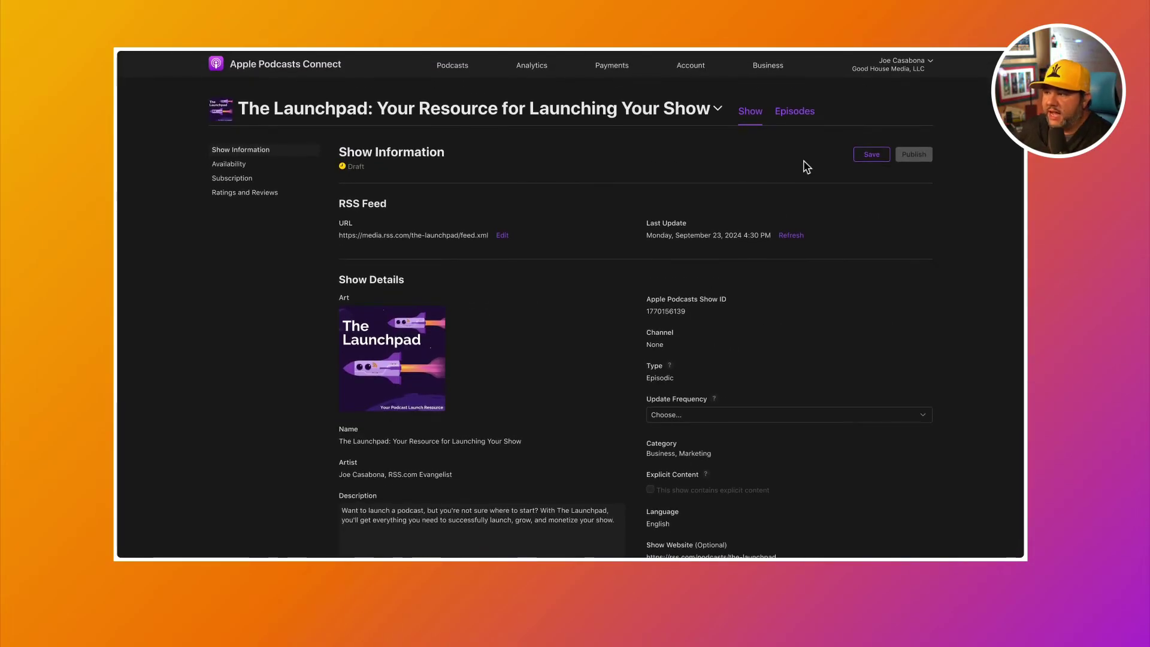
- Save and publish The Launchpad, then copy its Apple Podcasts URL
left_click(872, 155)
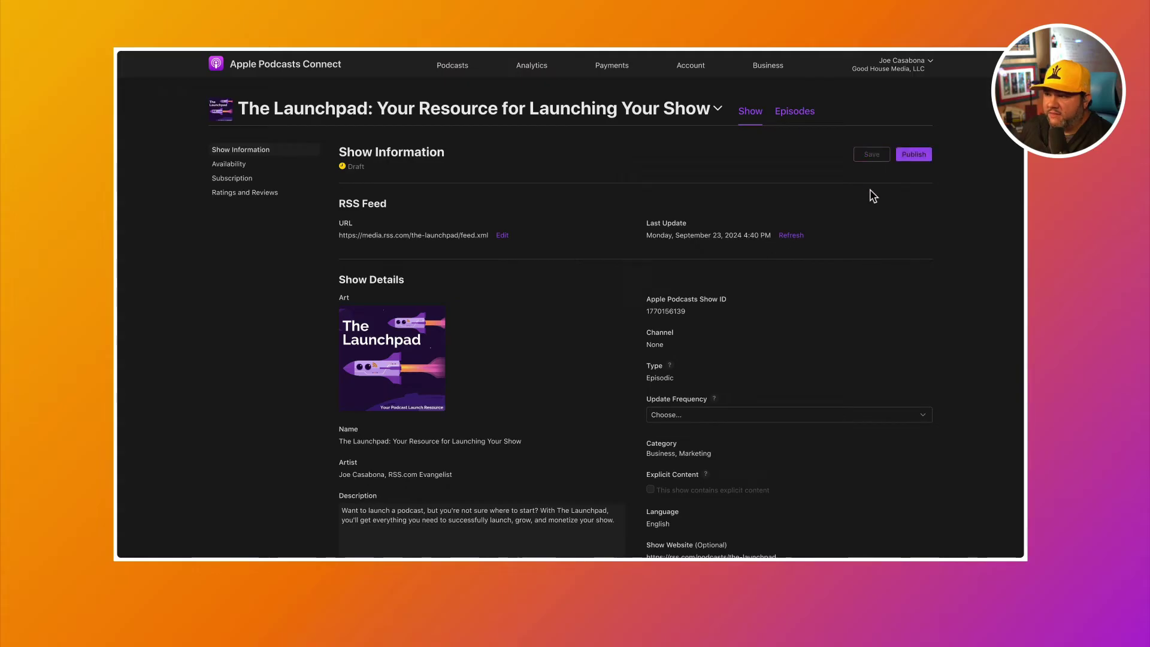
left_click(914, 155)
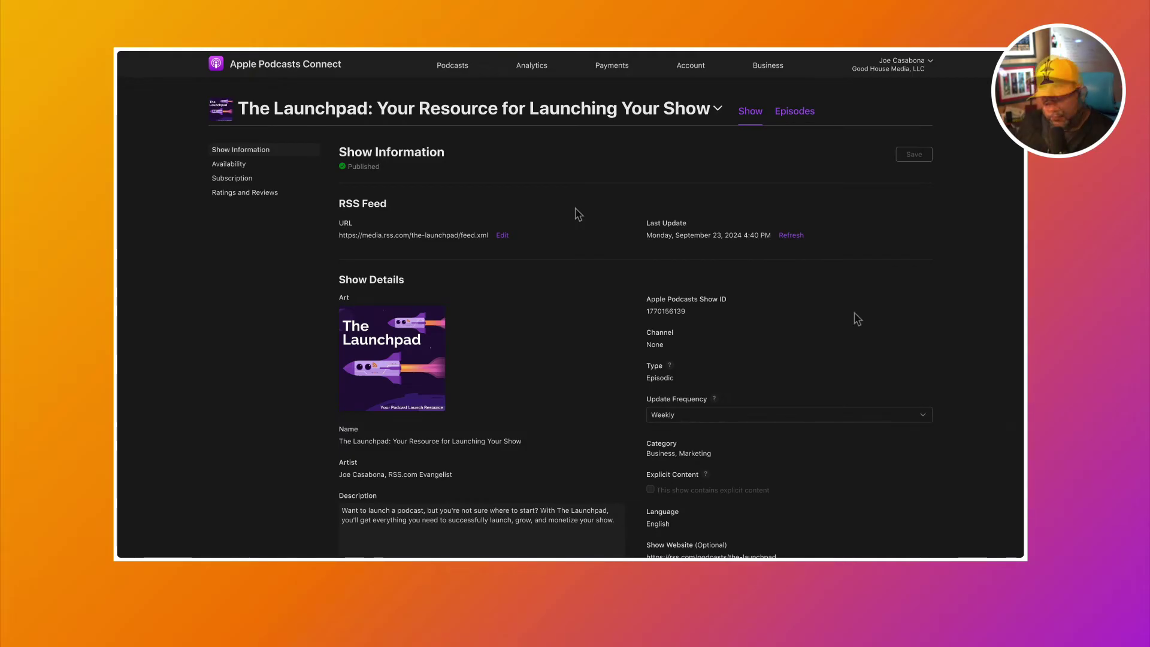
scroll(856, 318, "down", 4)
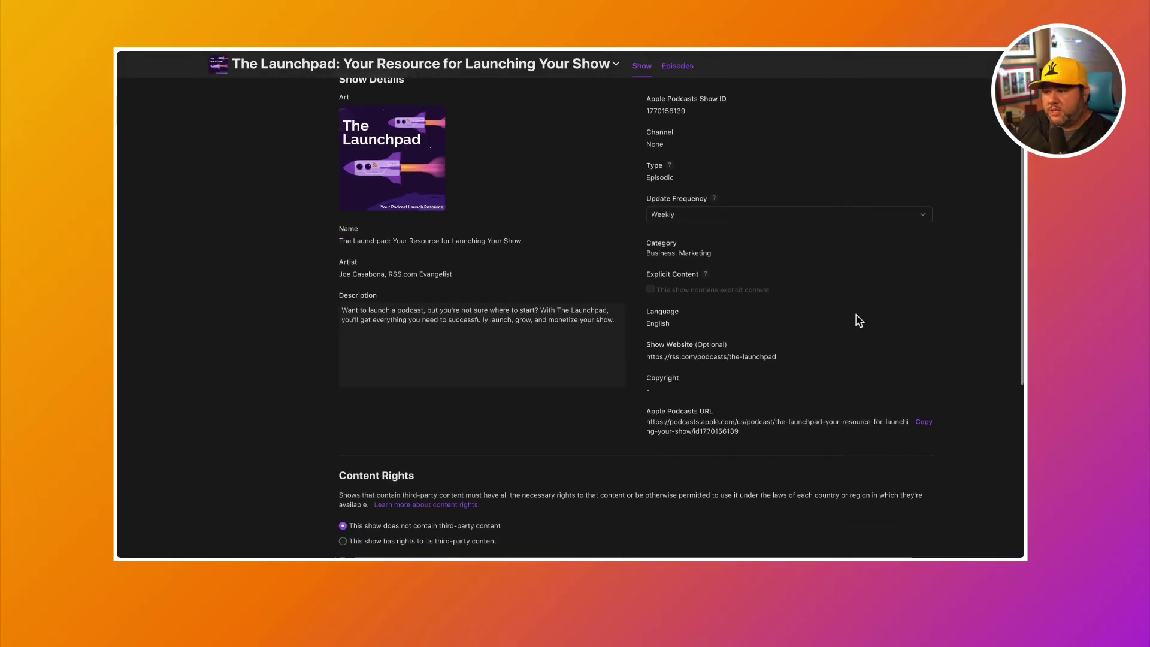
left_click(924, 422)
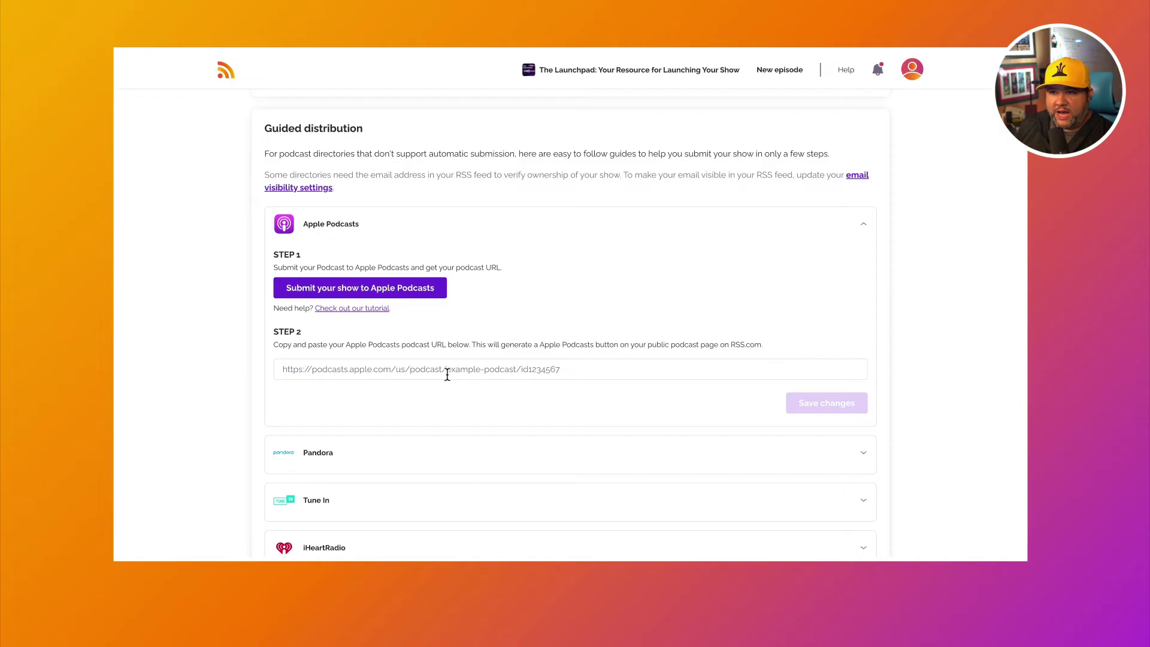
- Paste the Apple Podcasts show URL into the Step 2 field and save the changes
left_click(452, 369)
key("ctrl+v")
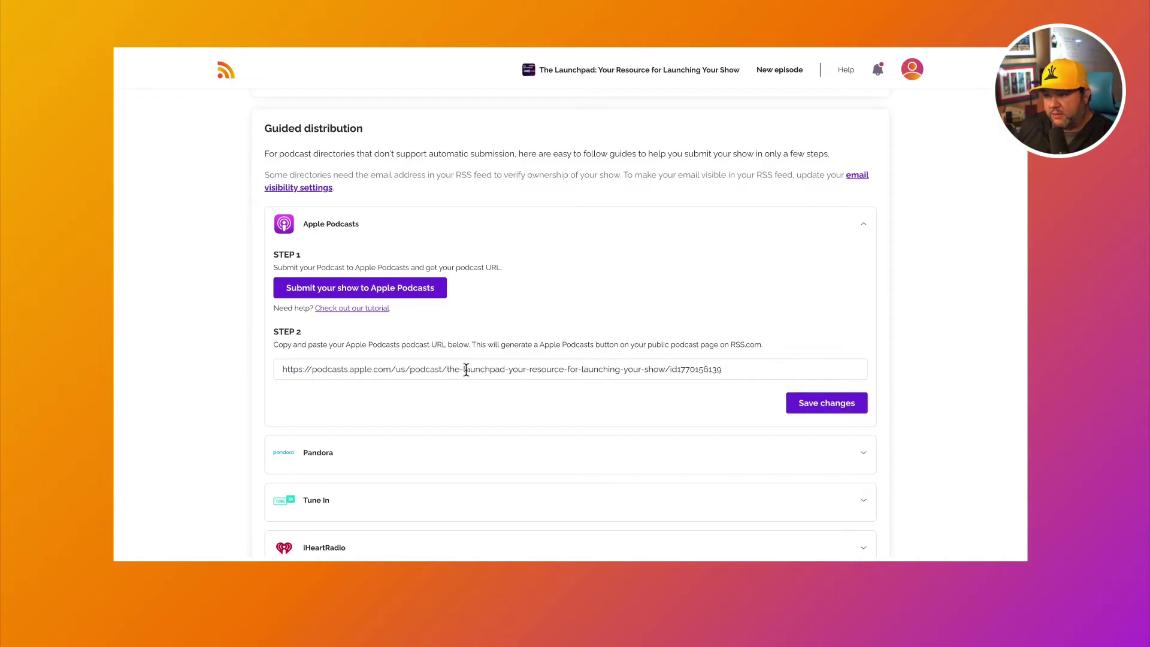
left_click(799, 400)
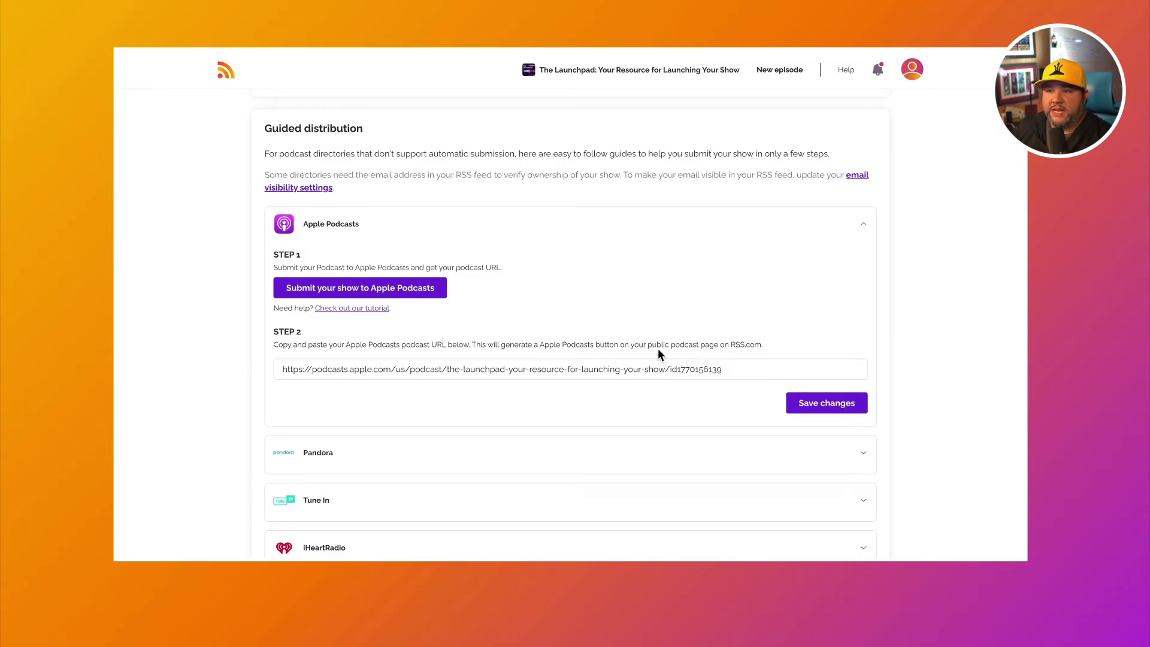
key("Return")
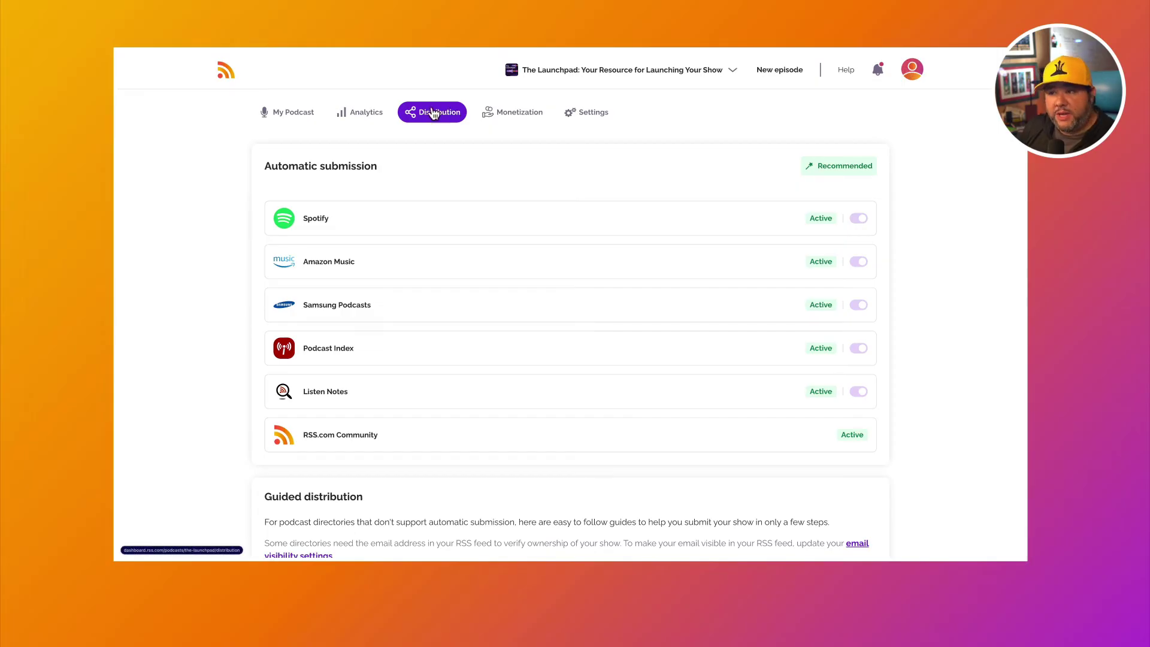
- Activate Publish to YouTube from the YouTube card on the Distribution page
scroll(465, 148, "down", 5)
scroll(465, 149, "down", 7)
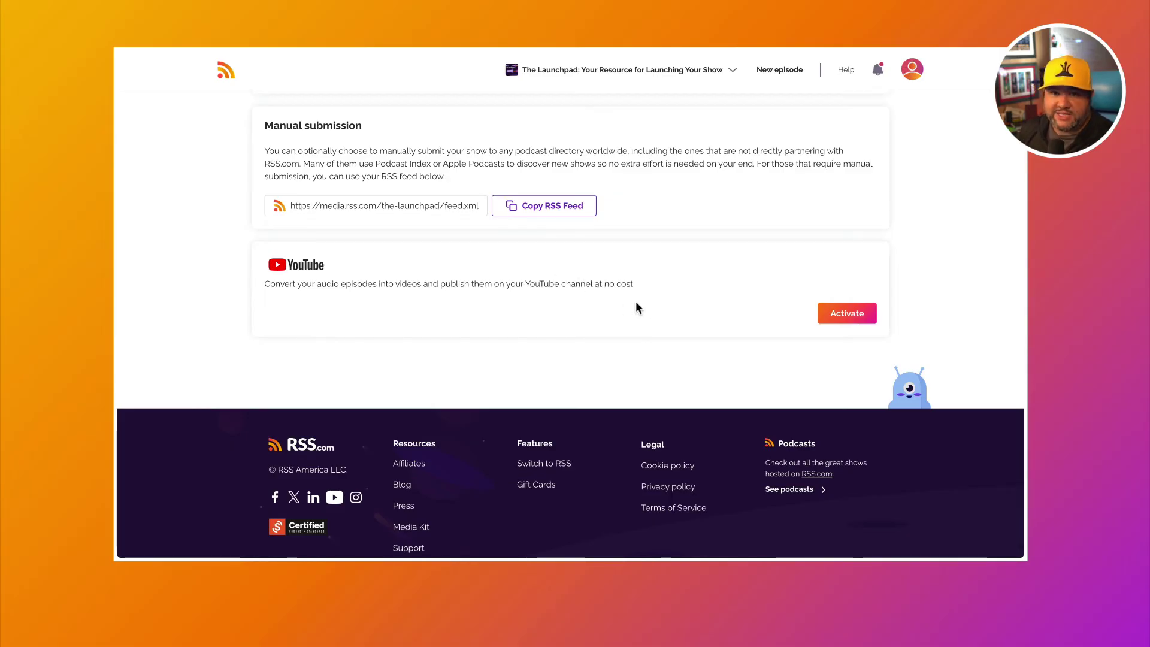
left_click(849, 321)
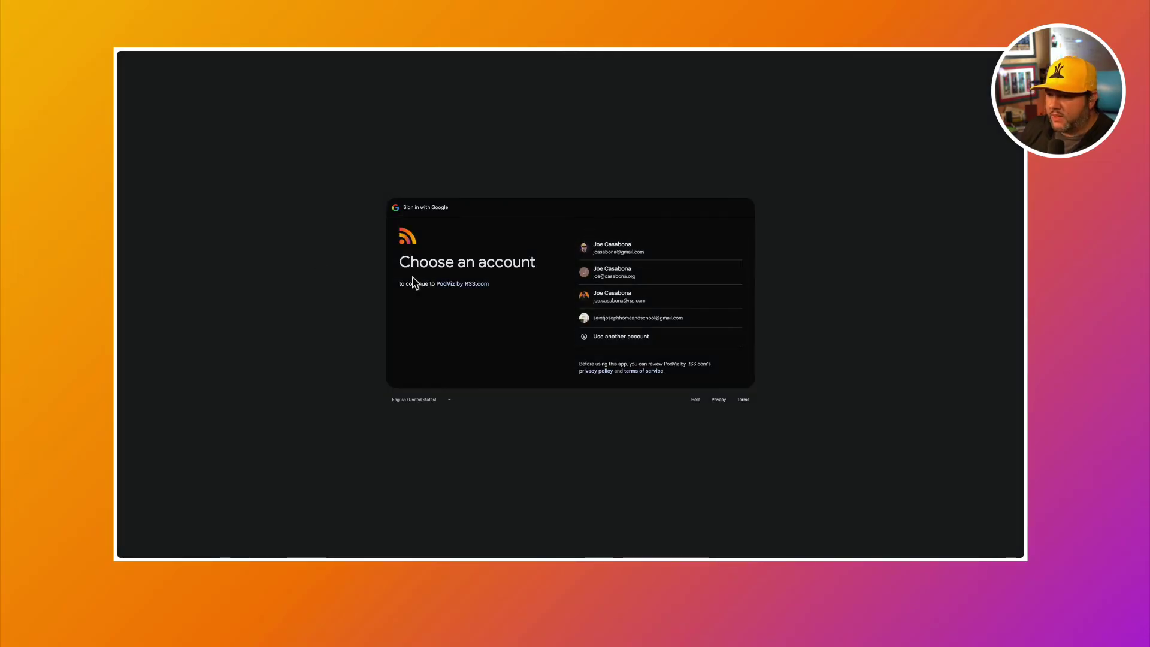
- Sign in with the work Google account, choose the channel account, and allow PodViz access
left_click(603, 299)
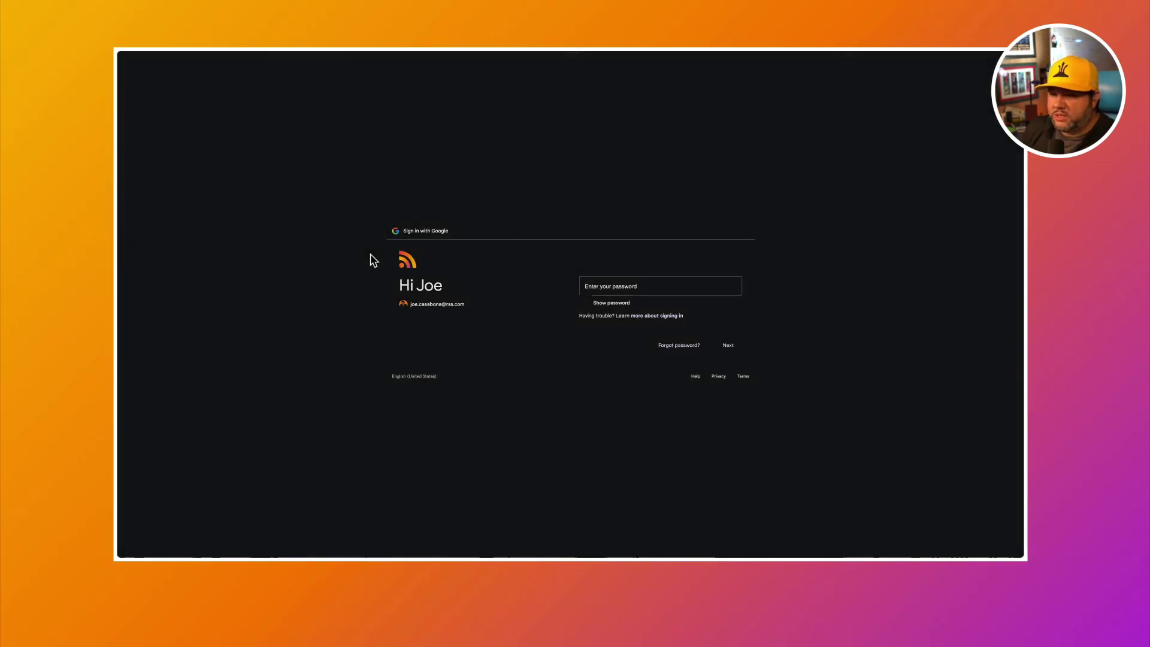
left_click(637, 283)
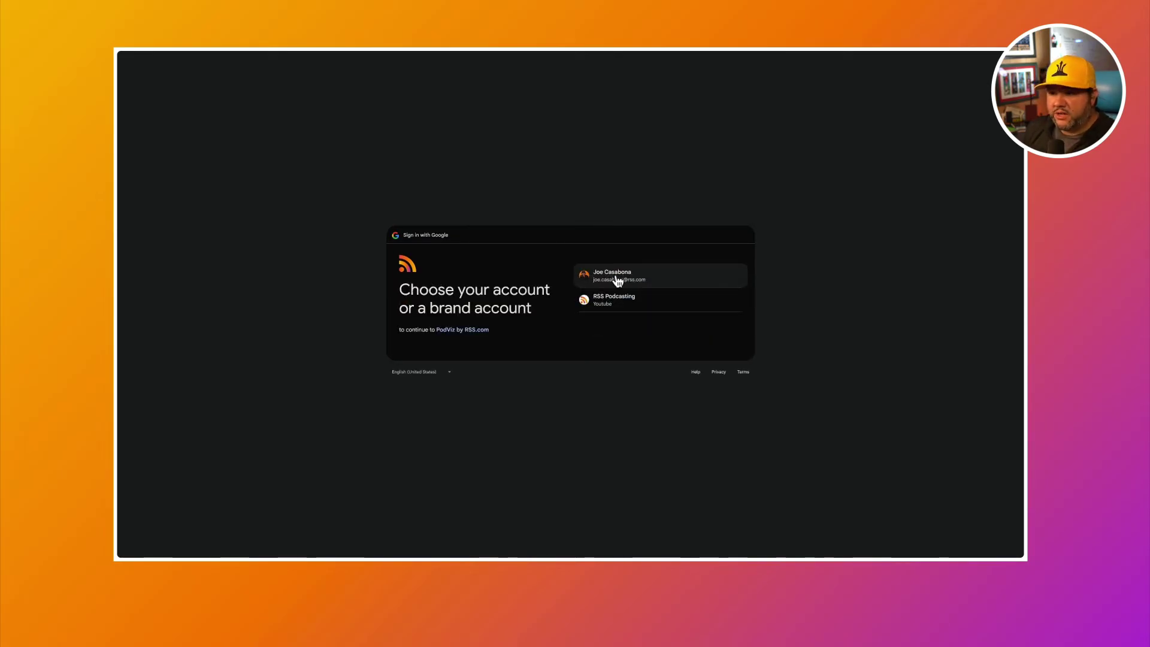
left_click(617, 282)
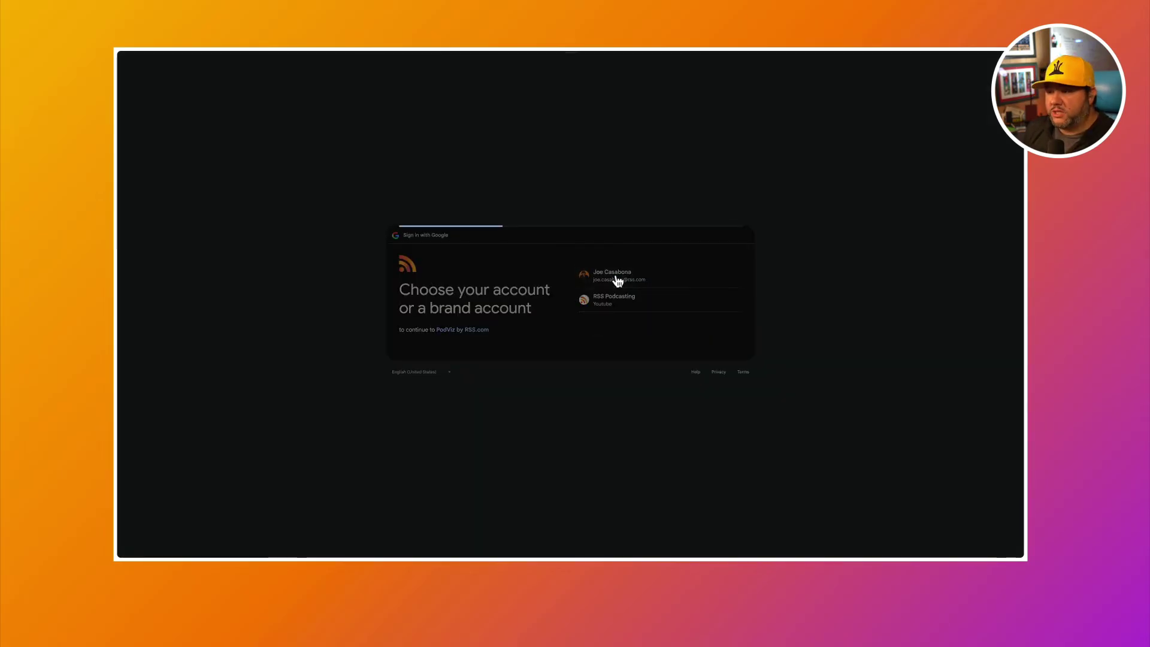
left_click(640, 361)
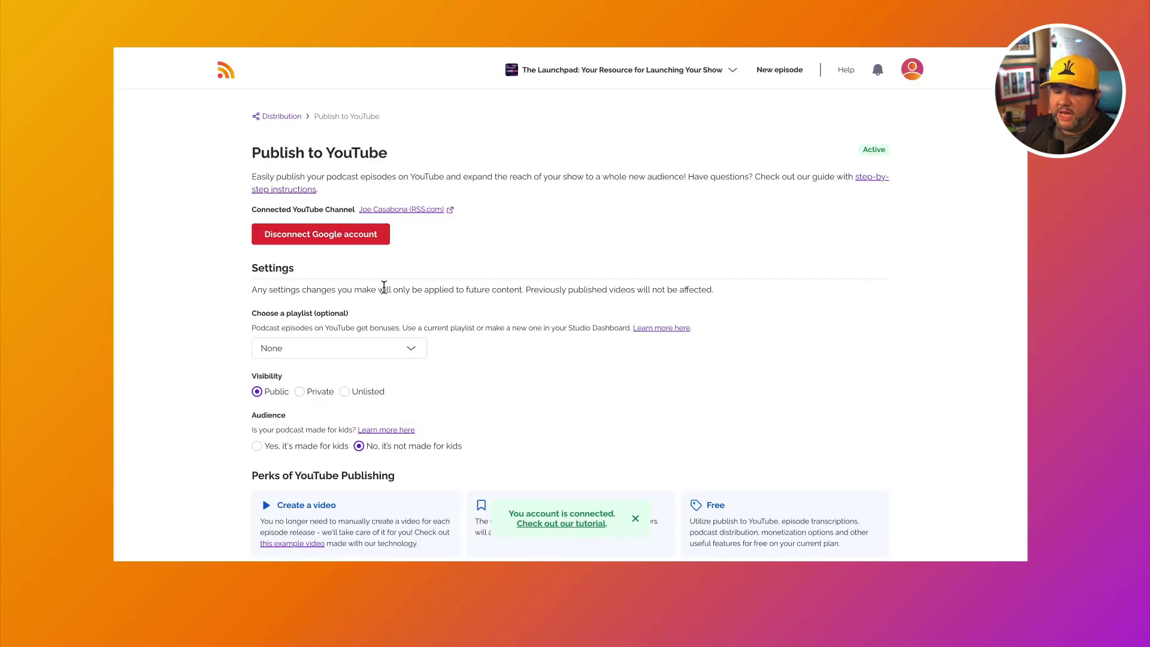
scroll(377, 295, "down", 1)
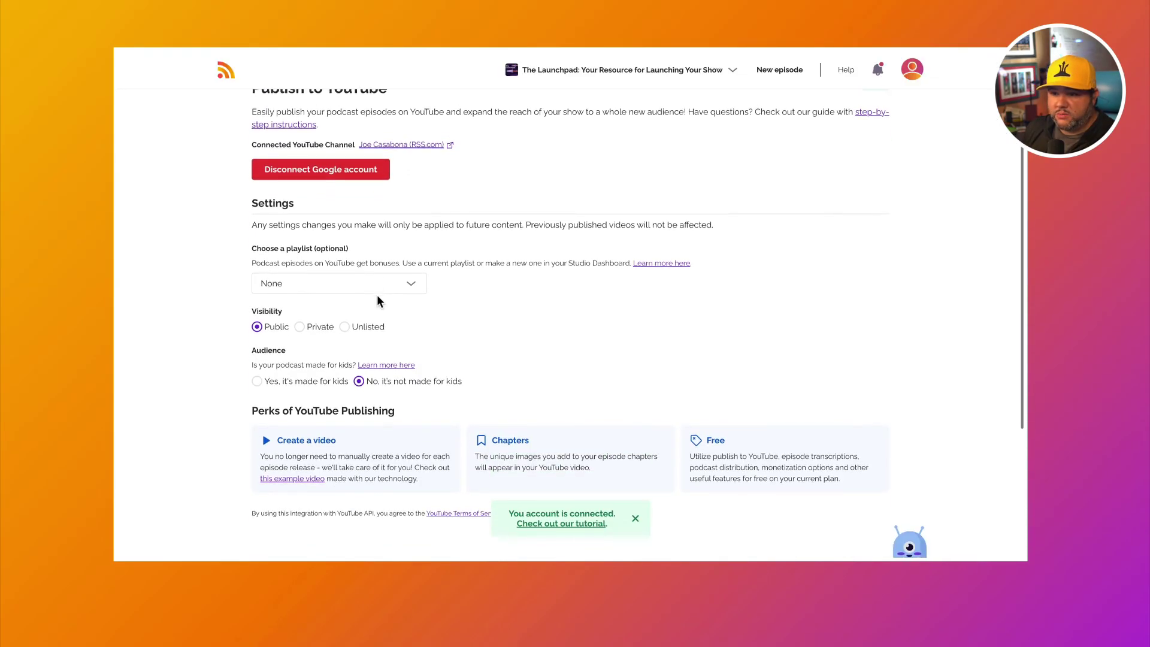
left_click(362, 290)
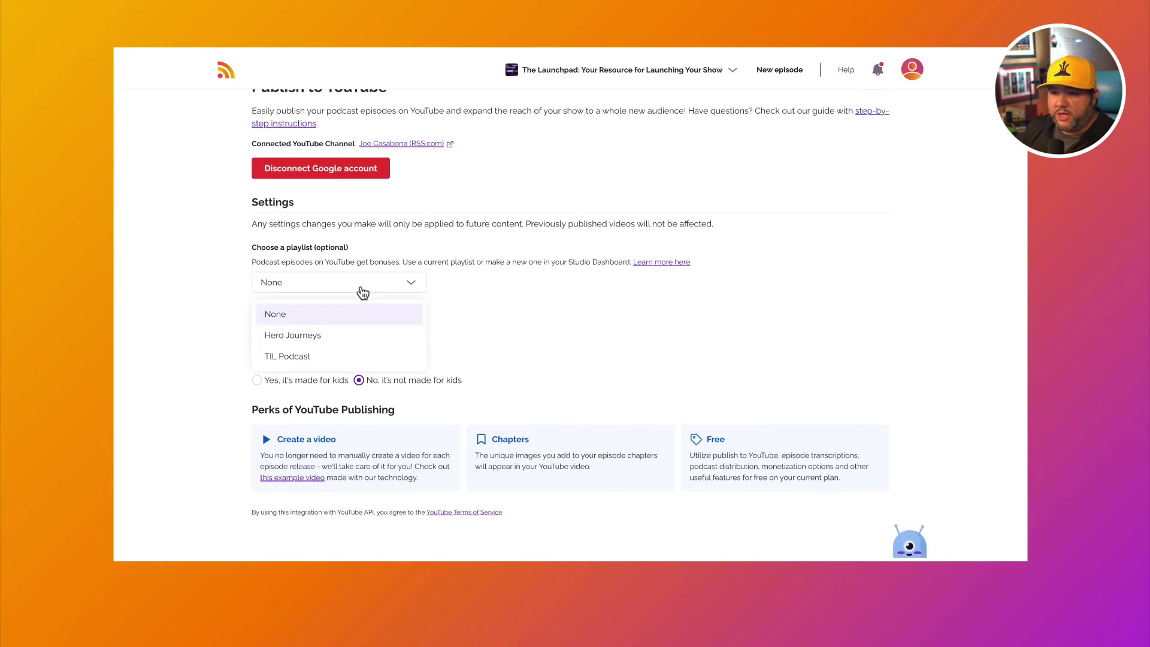
left_click(329, 312)
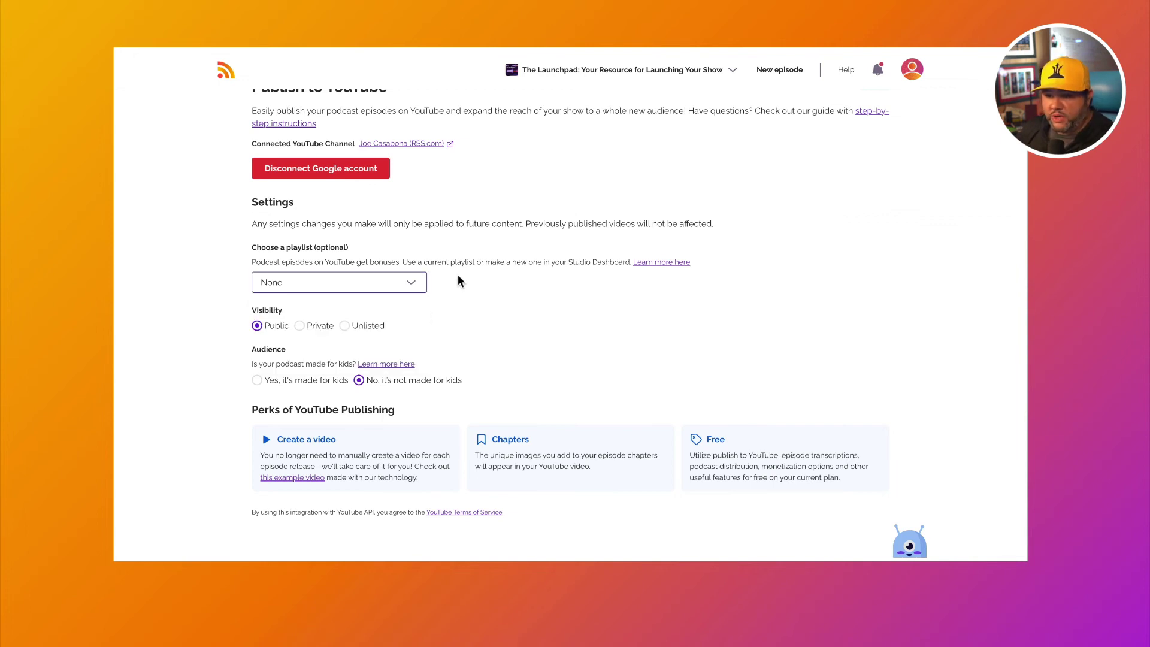
left_click(392, 280)
left_click(415, 302)
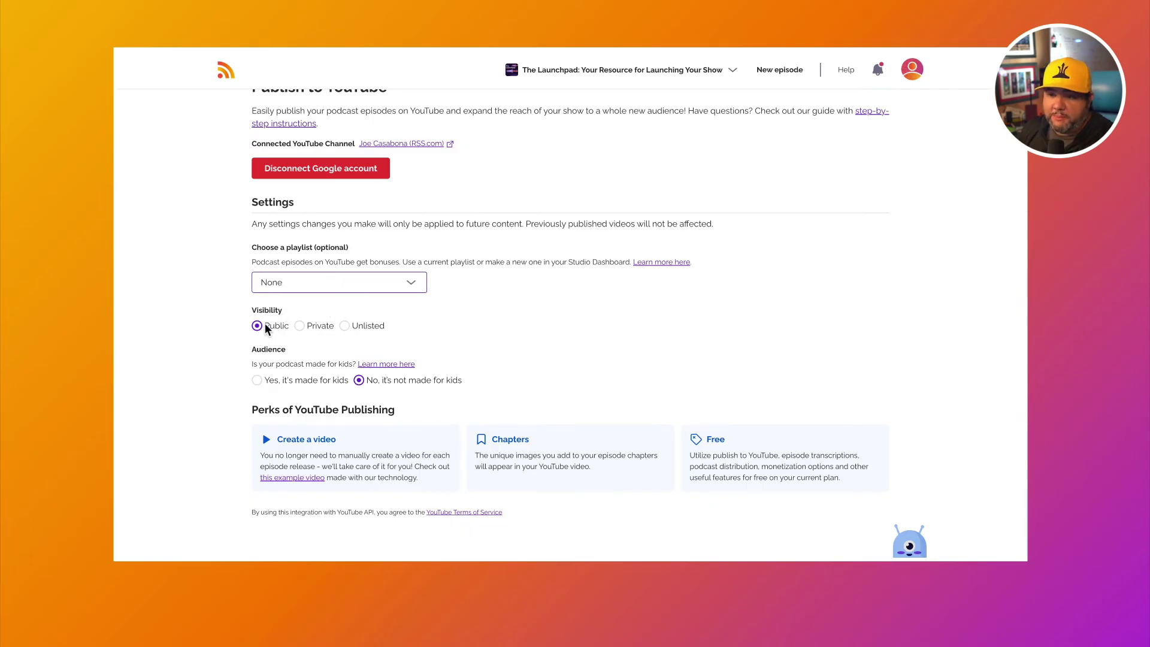
scroll(275, 381, "down", 2)
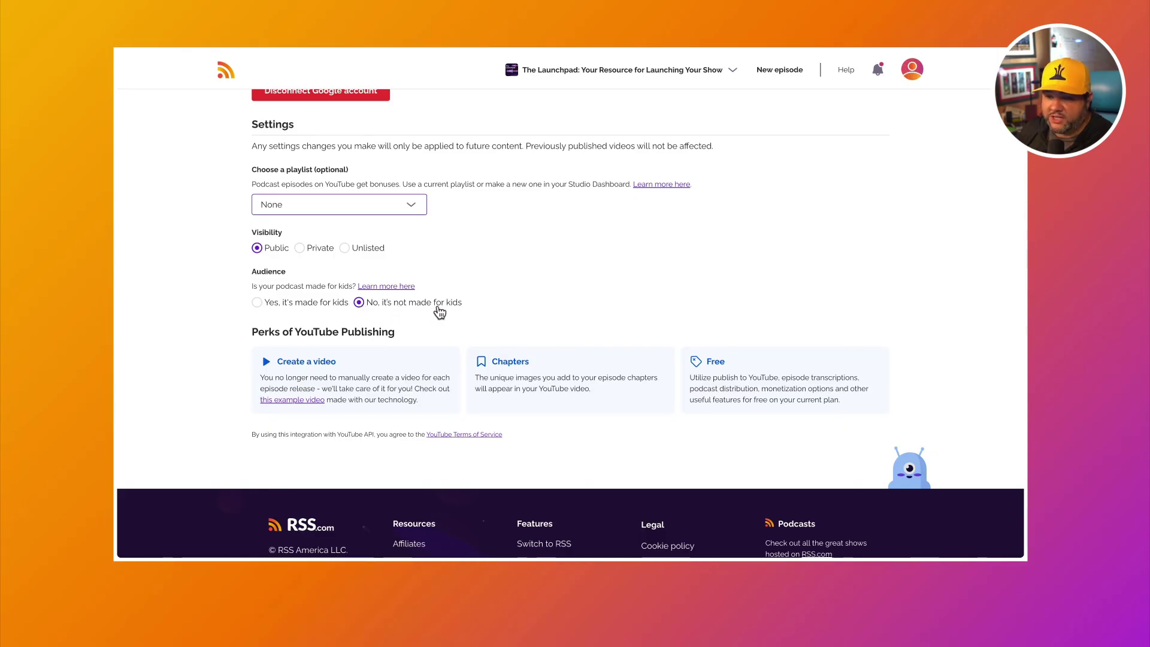
scroll(437, 310, "up", 2)
scroll(438, 312, "up", 3)
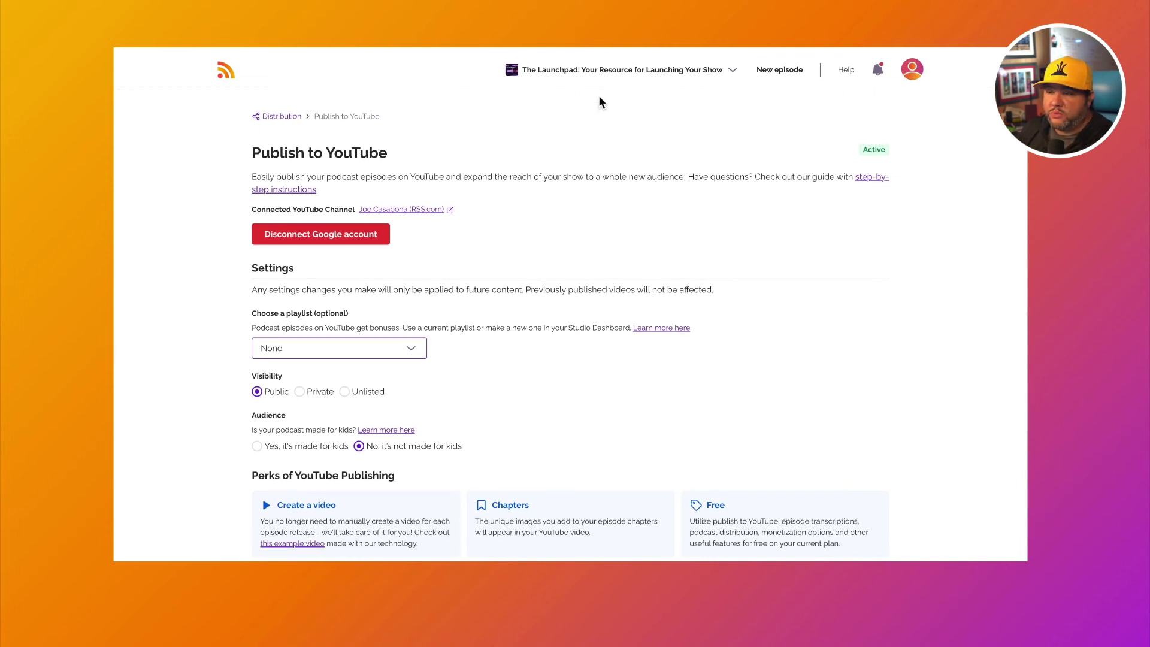
- From The Launchpad's My Podcast overview, publish the Welcome to The Launchpad trailer as a YouTube video
left_click(281, 118)
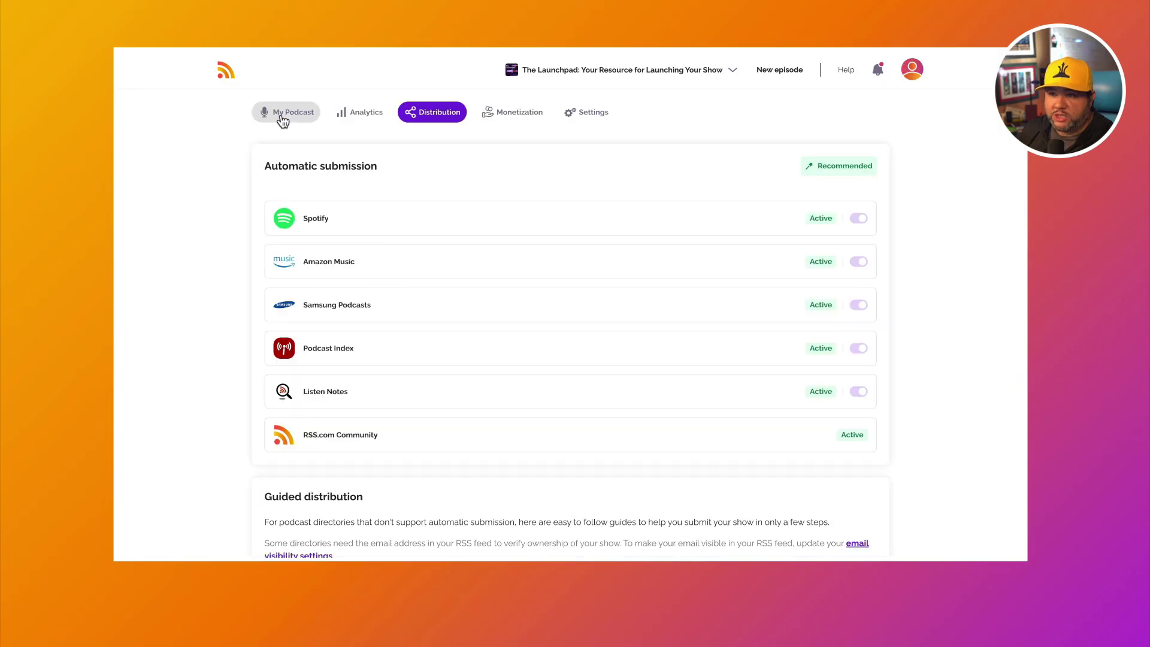
left_click(272, 119)
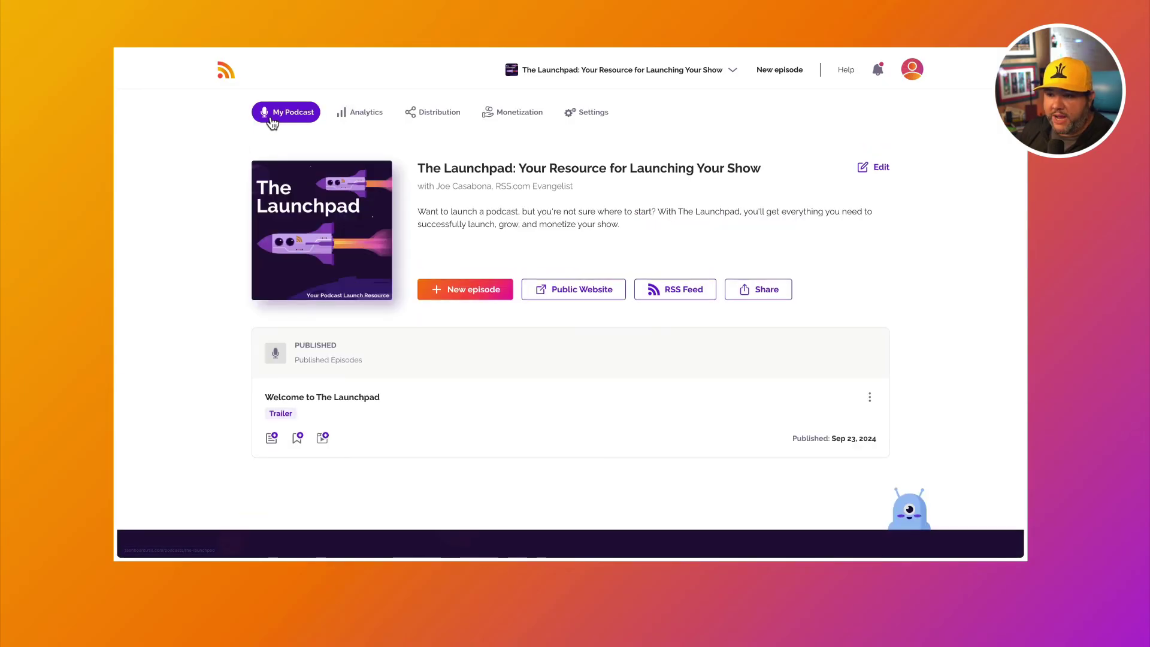
scroll(179, 321, "down", 2)
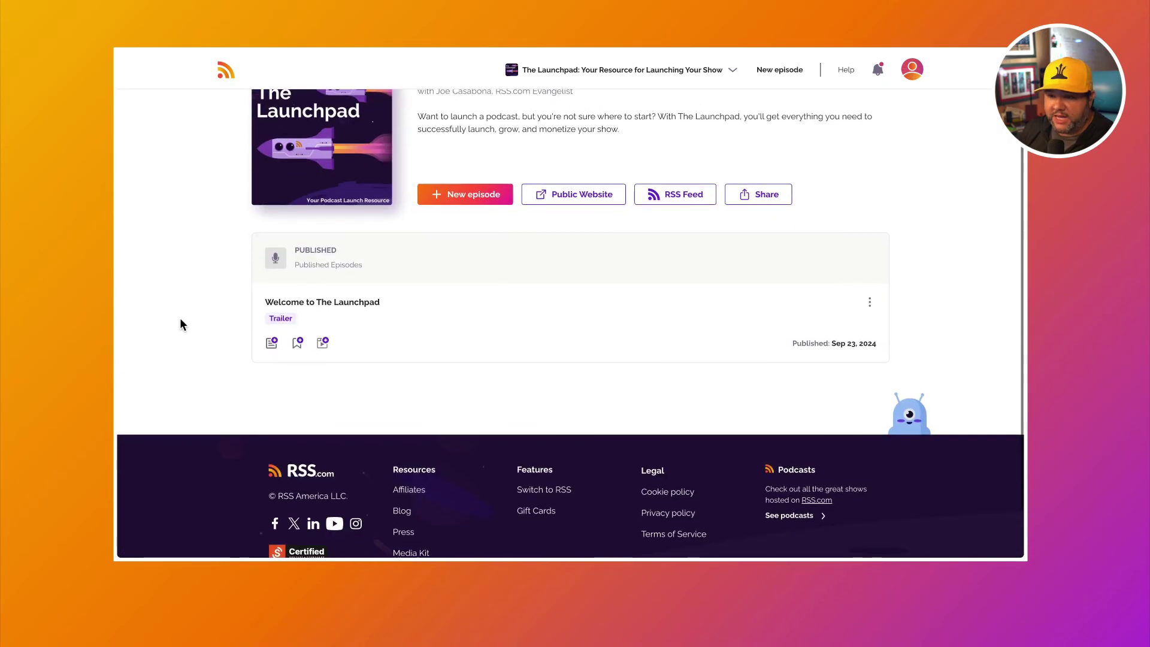
left_click(325, 346)
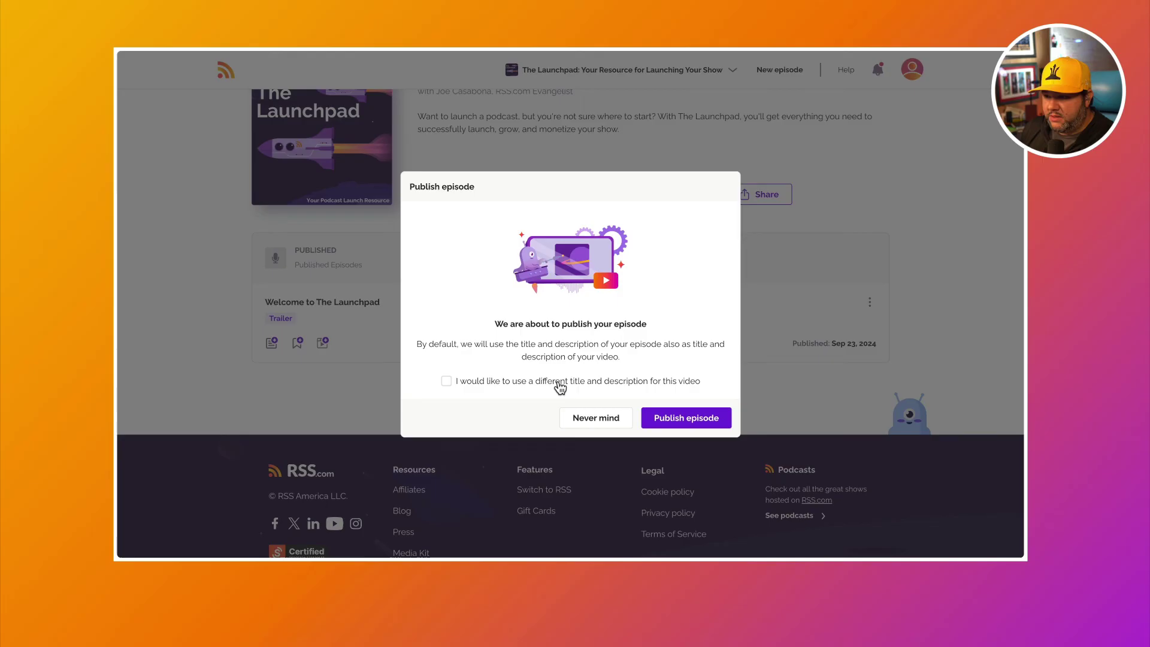
left_click(683, 422)
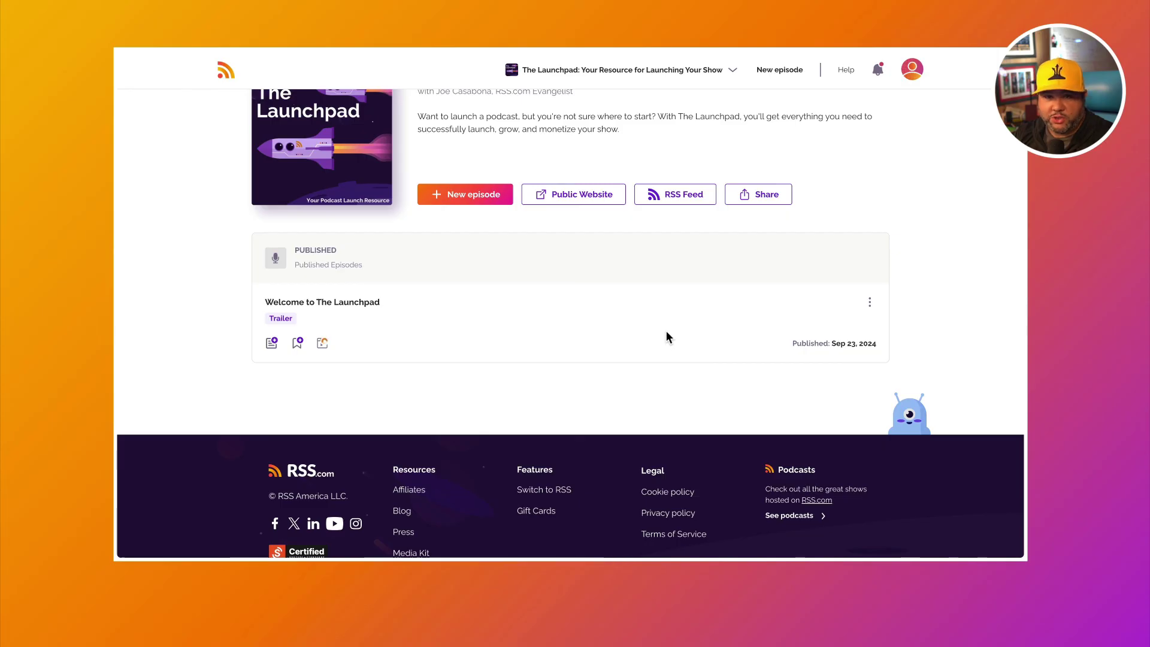
scroll(666, 331, "up", 2)
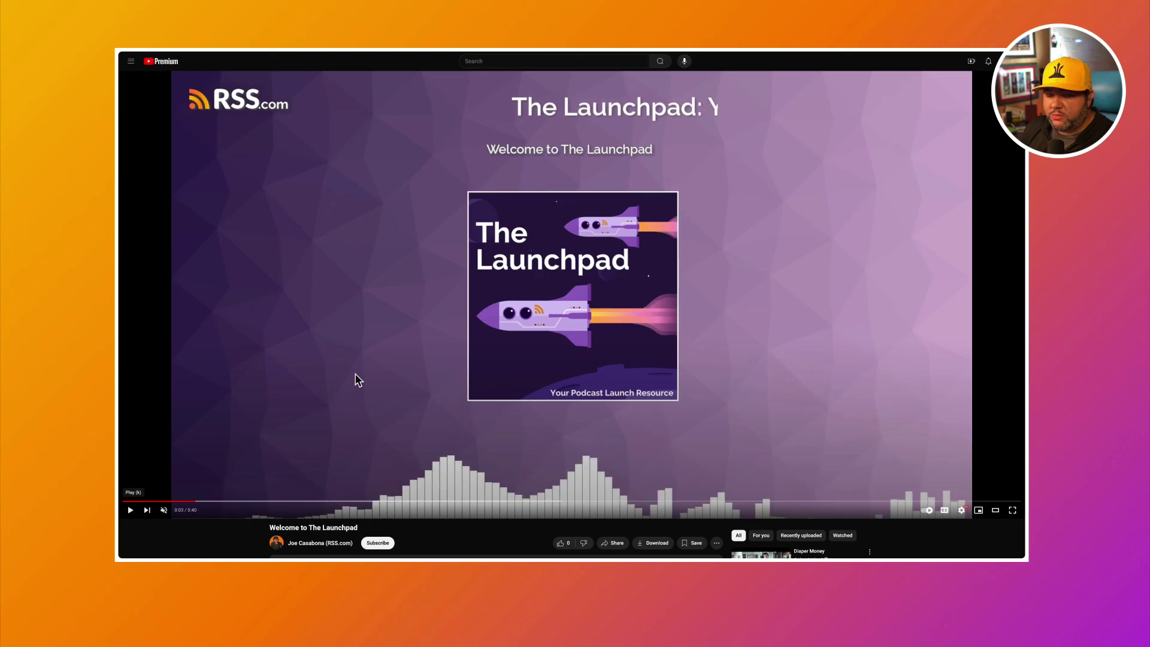
- Play the trailer video on YouTube and expand its description to reveal the Explore the podcast section
scroll(358, 380, "down", 1)
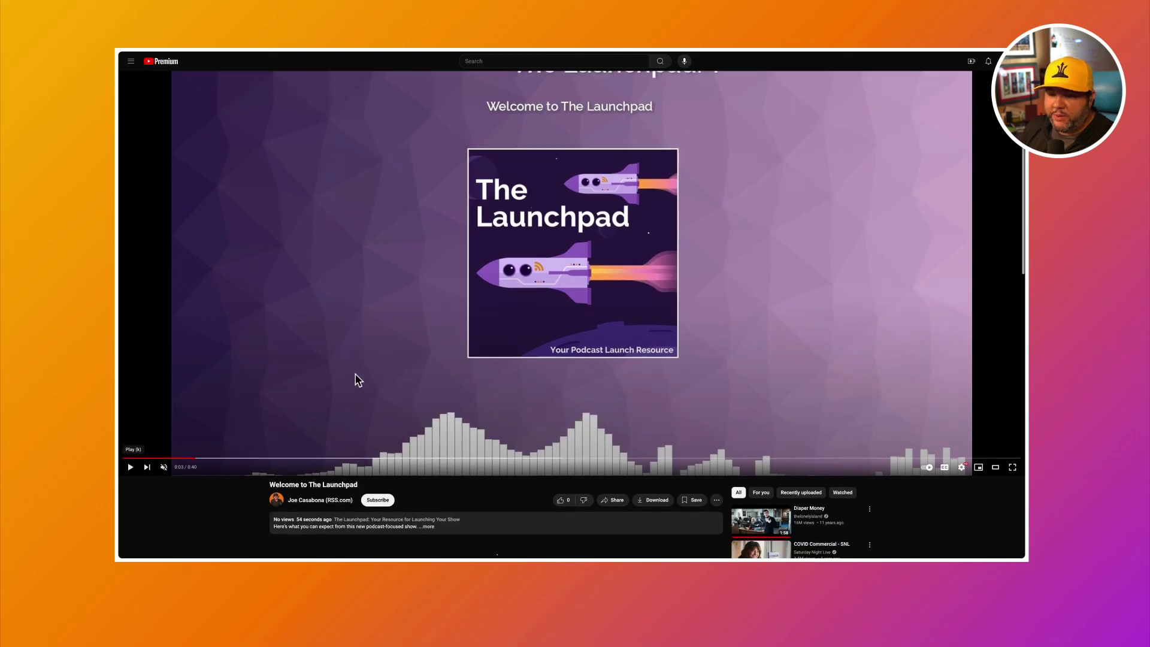
left_click(131, 468)
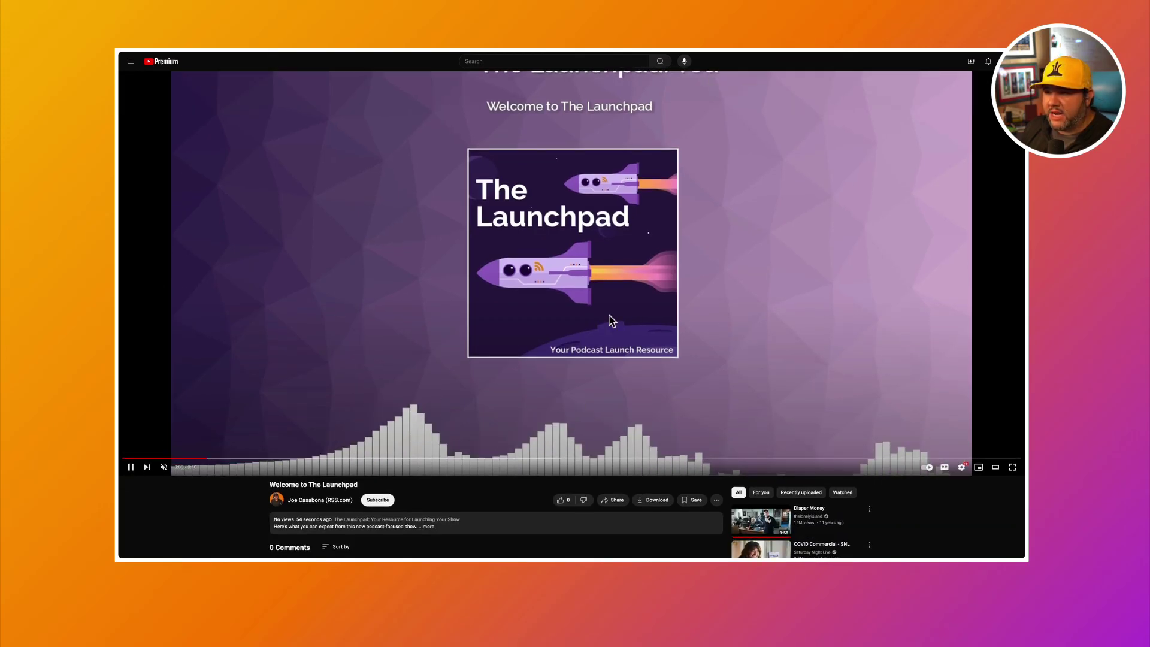
scroll(609, 322, "up", 1)
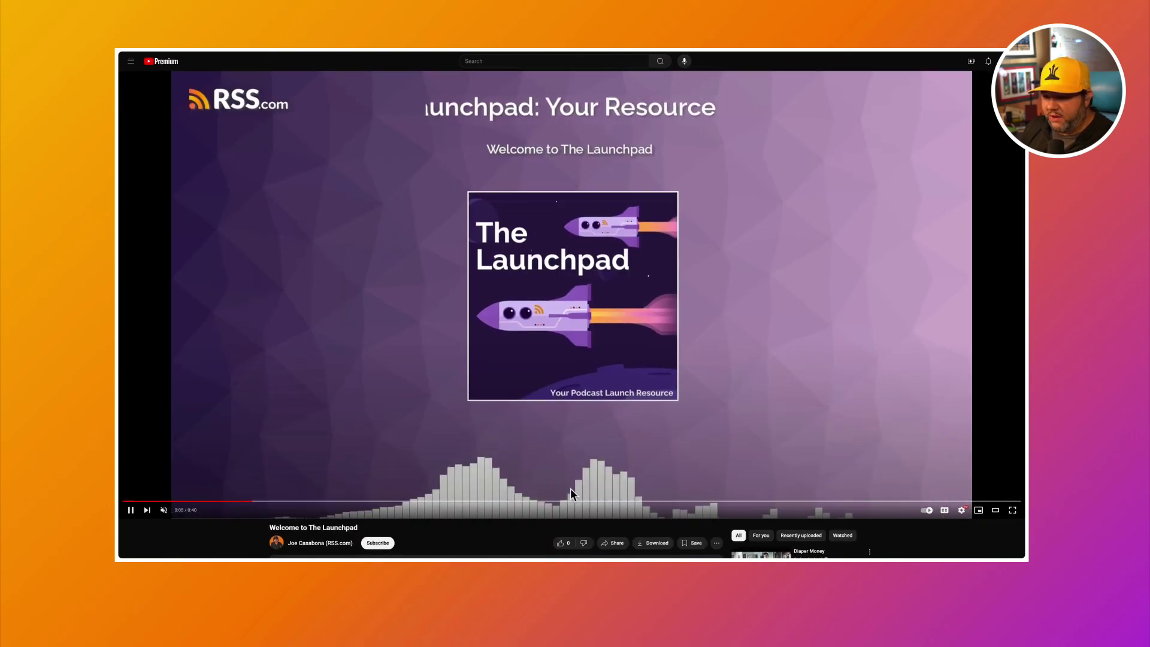
scroll(570, 487, "down", 3)
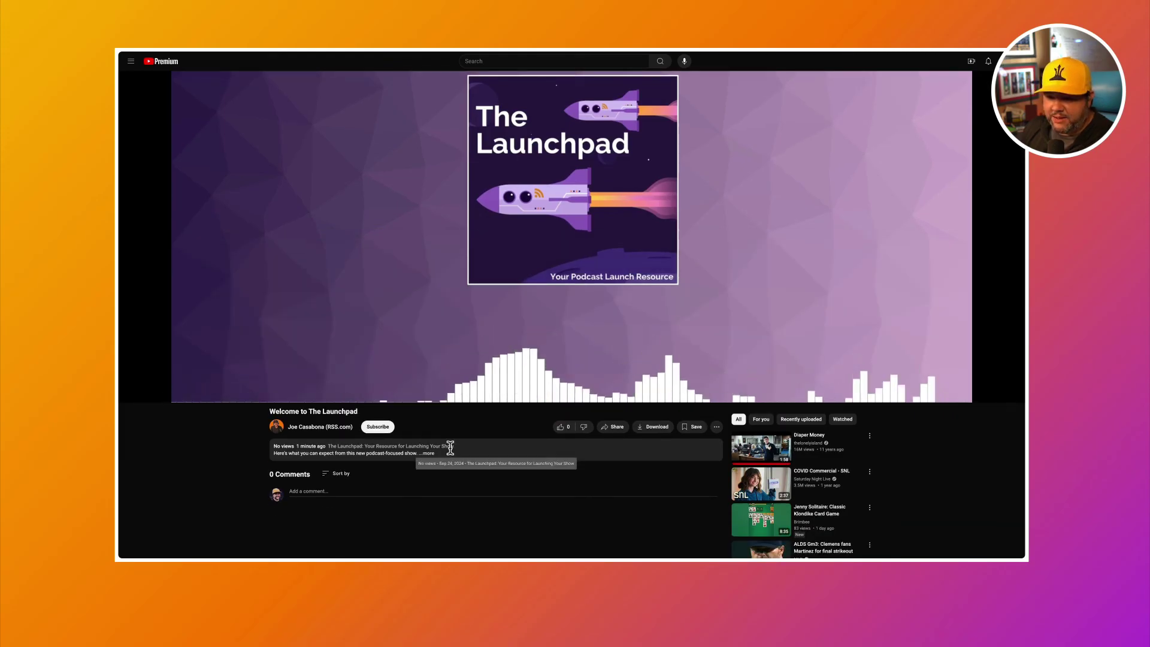
left_click(428, 454)
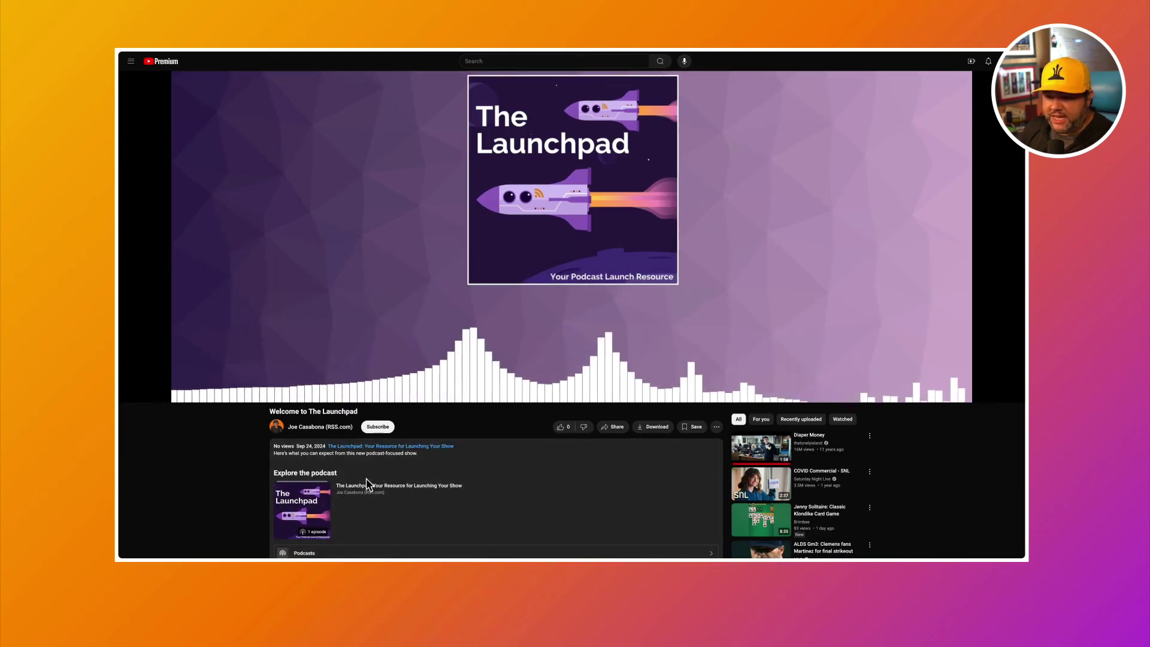
scroll(365, 477, "up", 2)
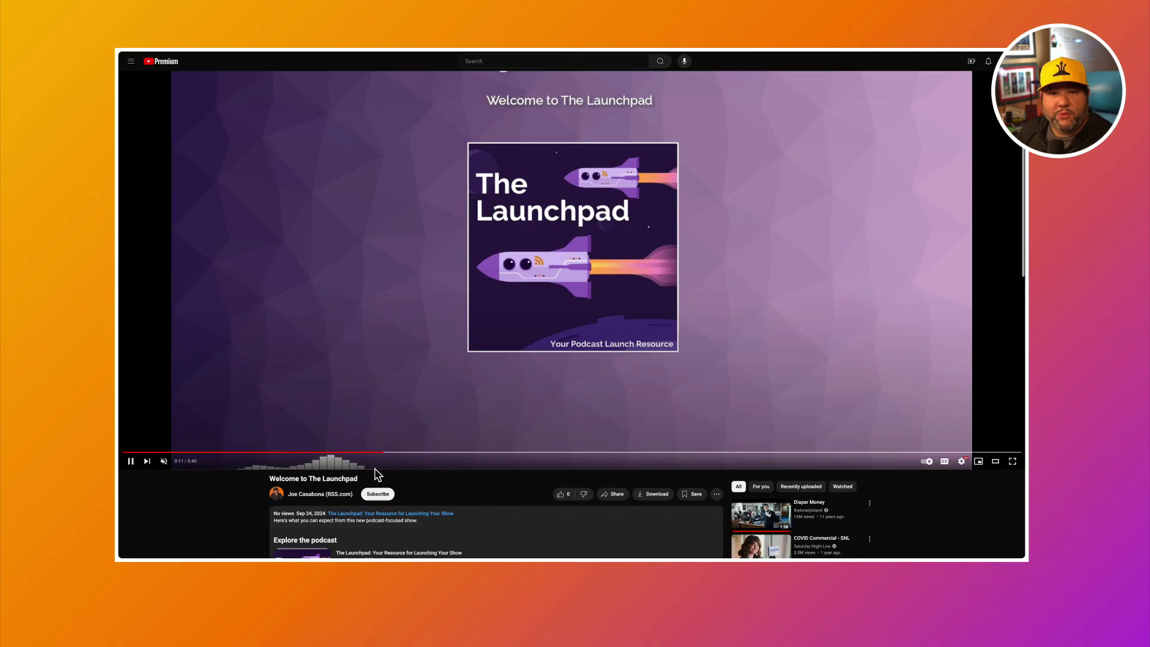